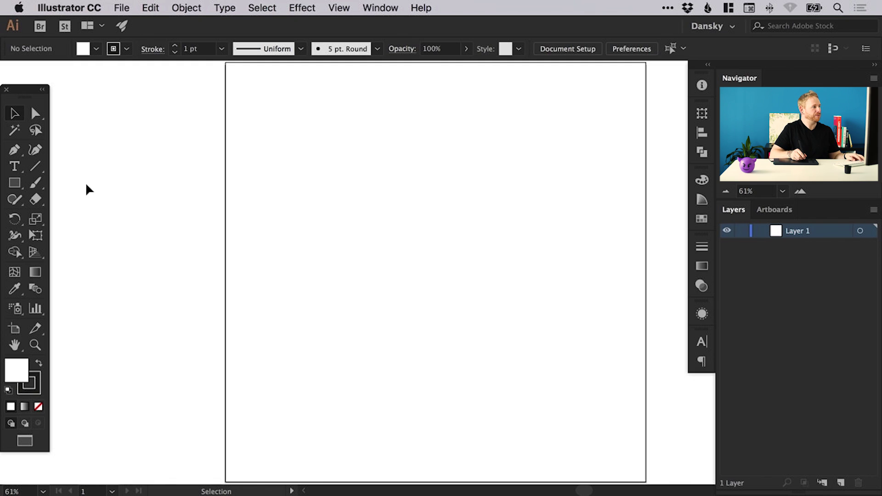
Draw a large circle with the Ellipse tool and nudge it slightly left and down
left_click_drag(16, 185, 74, 215)
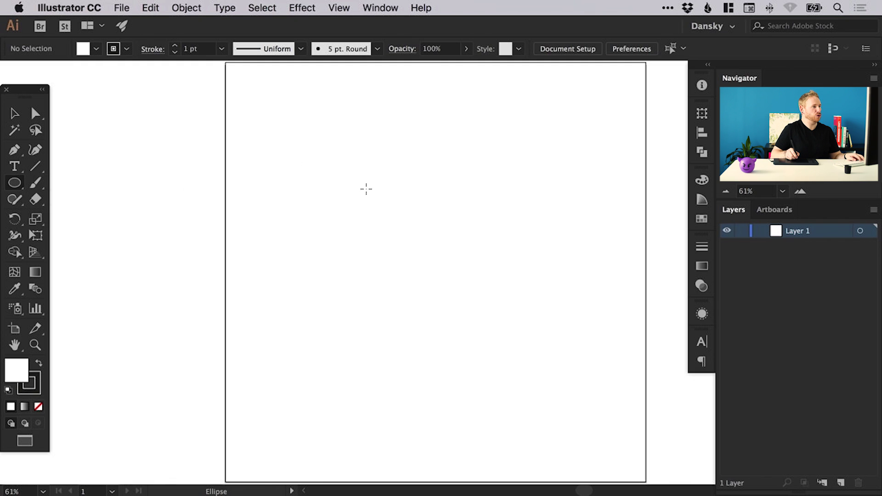
left_click_drag(301, 129, 534, 404)
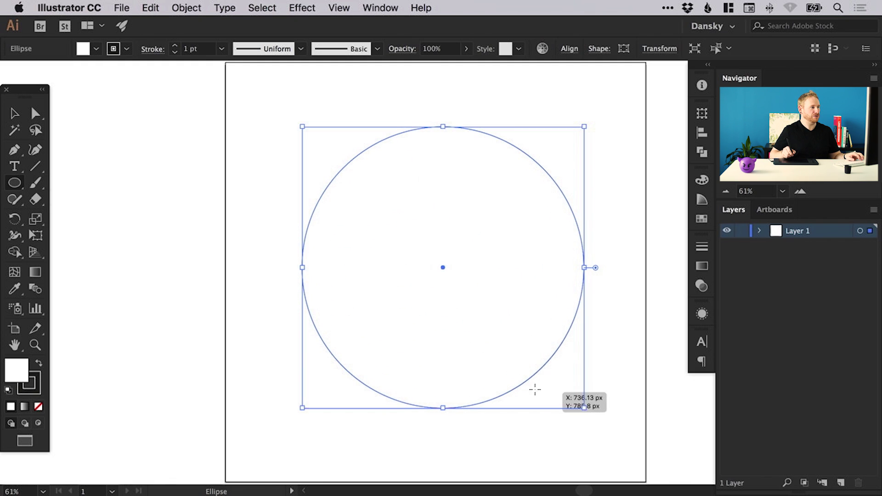
key("v")
left_click_drag(341, 163, 334, 168)
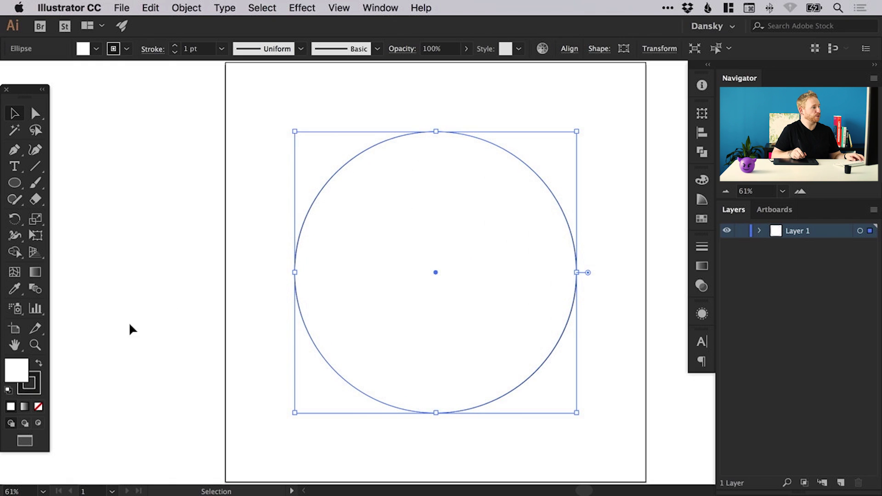
Set the circle's fill to None and its stroke weight to 80 pt
left_click(39, 408)
left_click(38, 390)
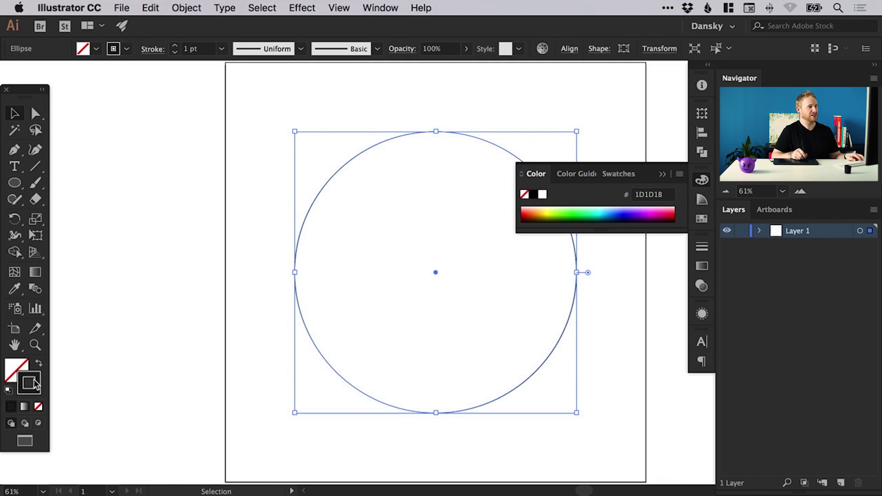
left_click(701, 246)
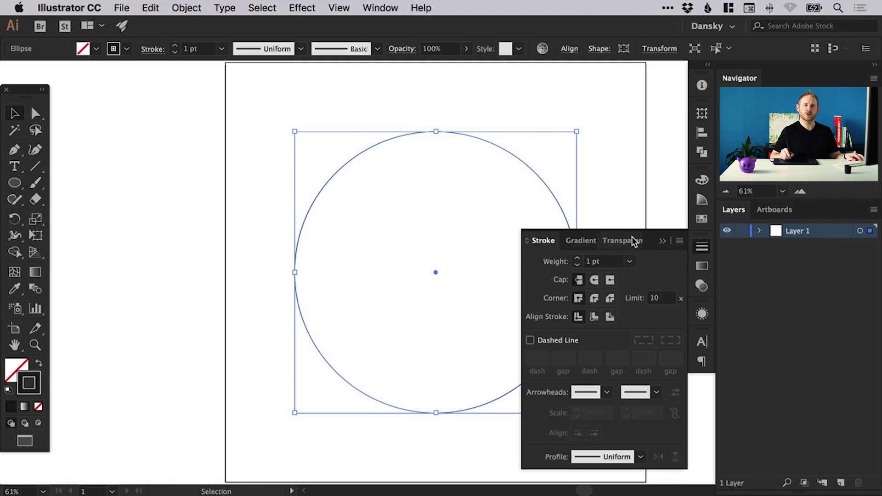
left_click_drag(577, 258, 579, 262)
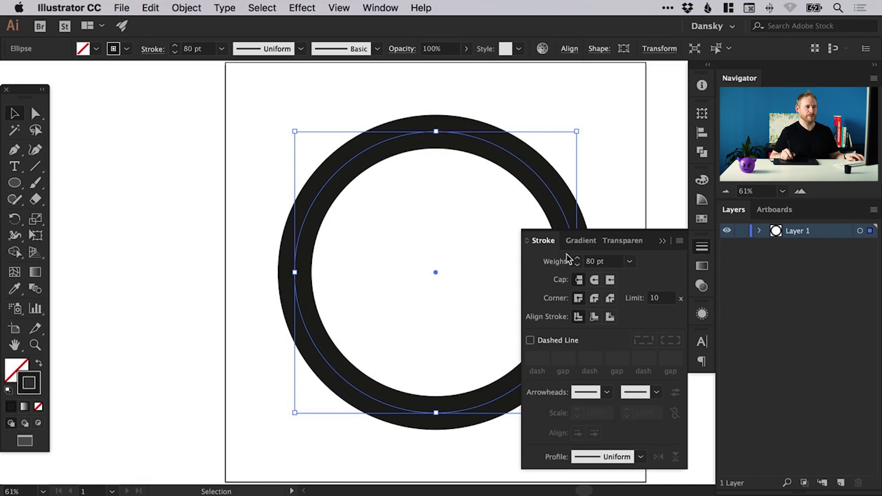
Apply the CMYK Cyan swatch to the ring's stroke and make that swatch Global
left_click(702, 220)
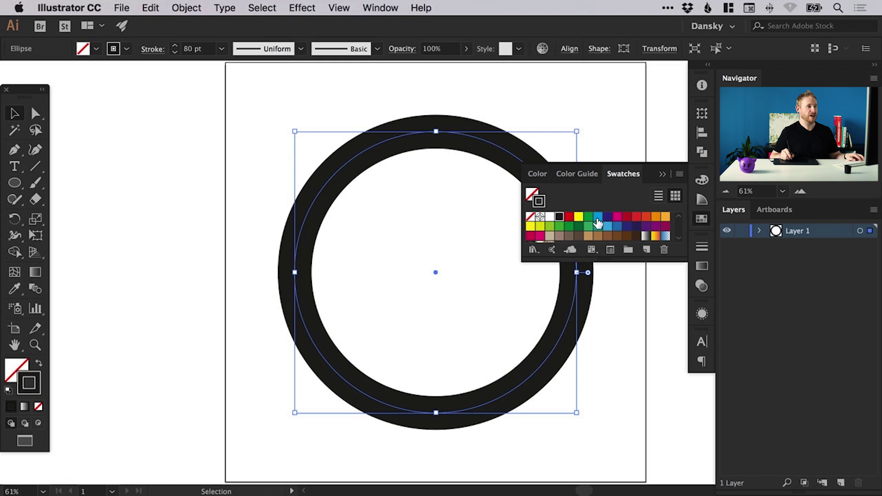
left_click(678, 254)
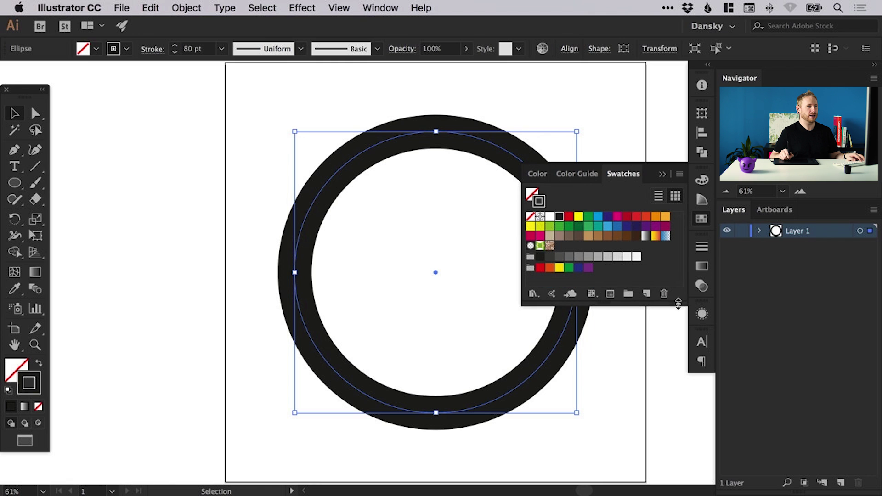
double_click(598, 221)
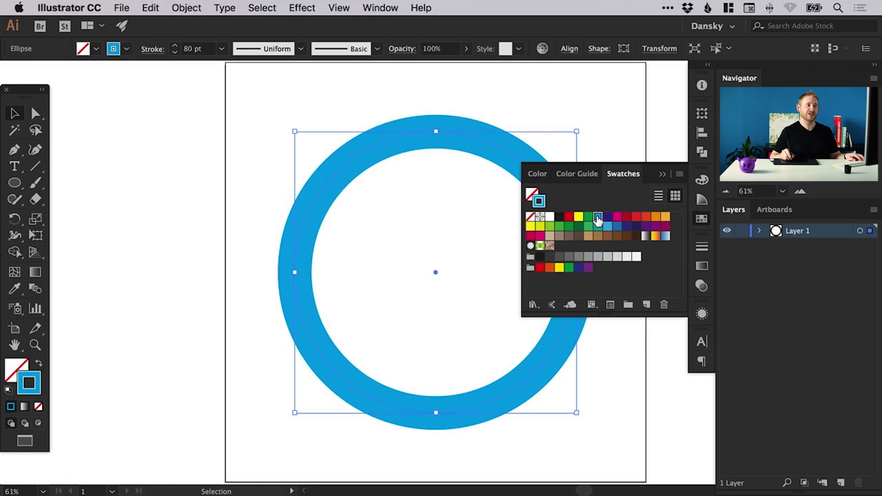
left_click(125, 170)
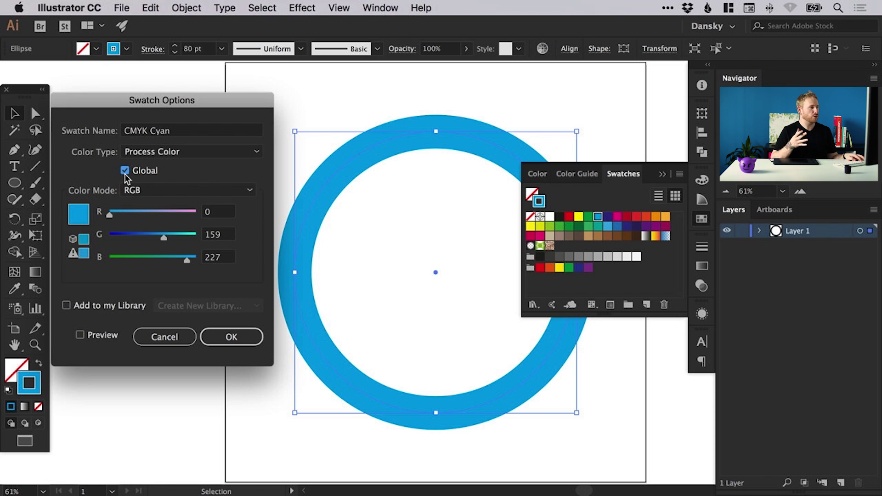
left_click(234, 339)
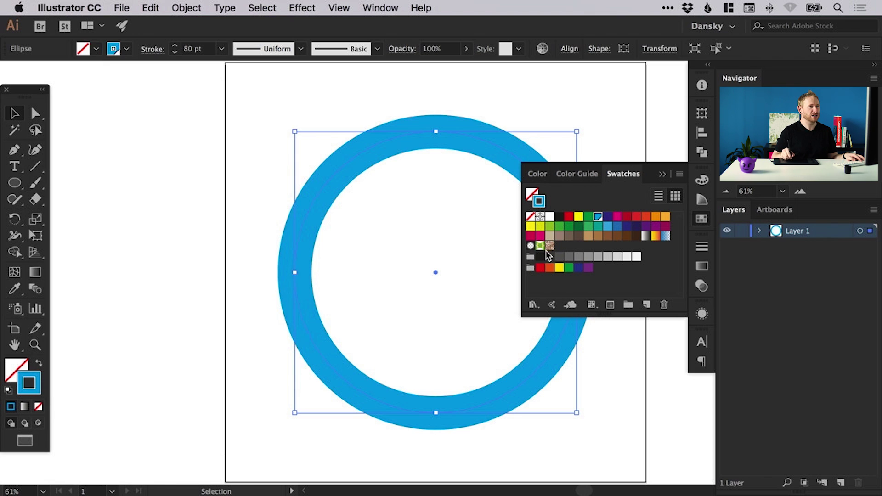
left_click(701, 218)
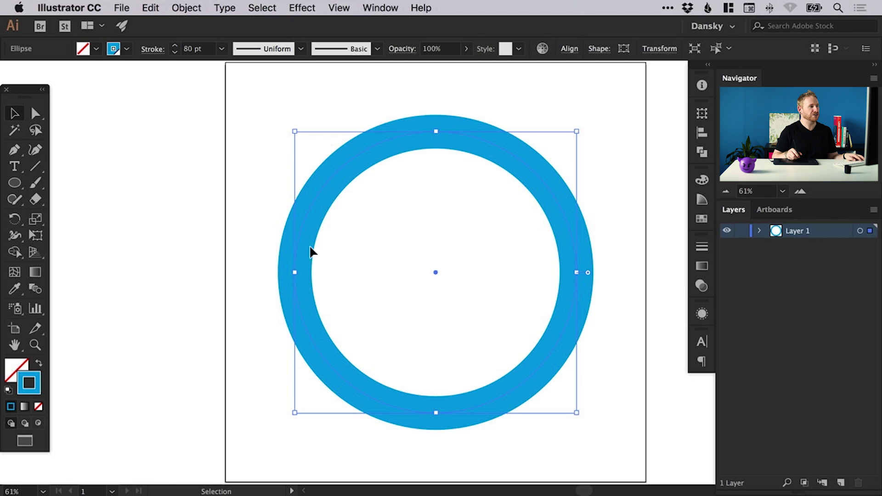
Copy the ring, paste it in place, and scale the copy down around the shared centre
left_click(152, 7)
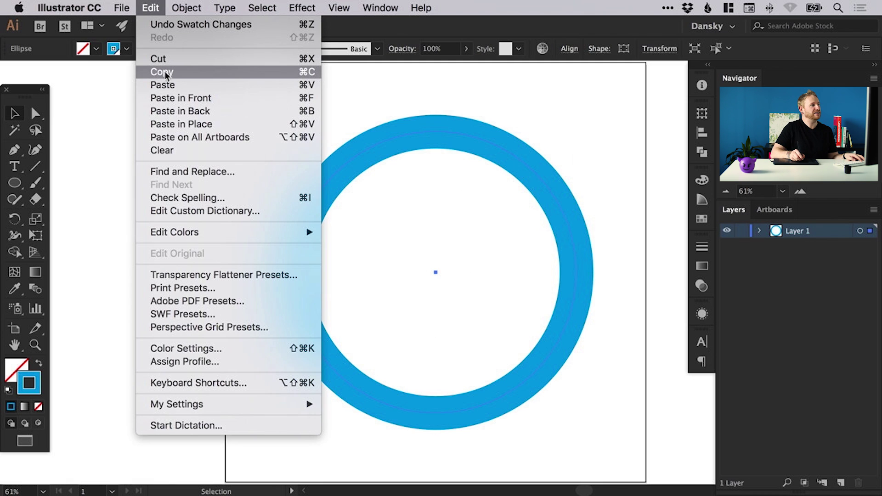
left_click(162, 72)
left_click(152, 7)
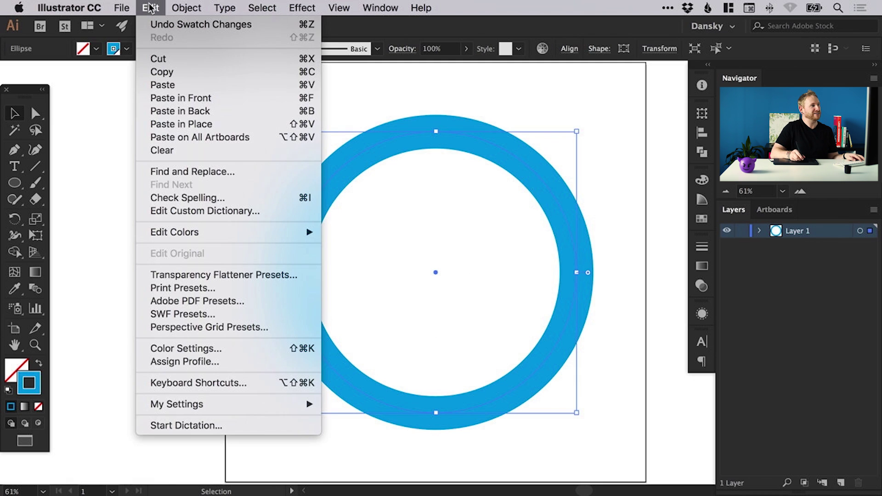
left_click(167, 126)
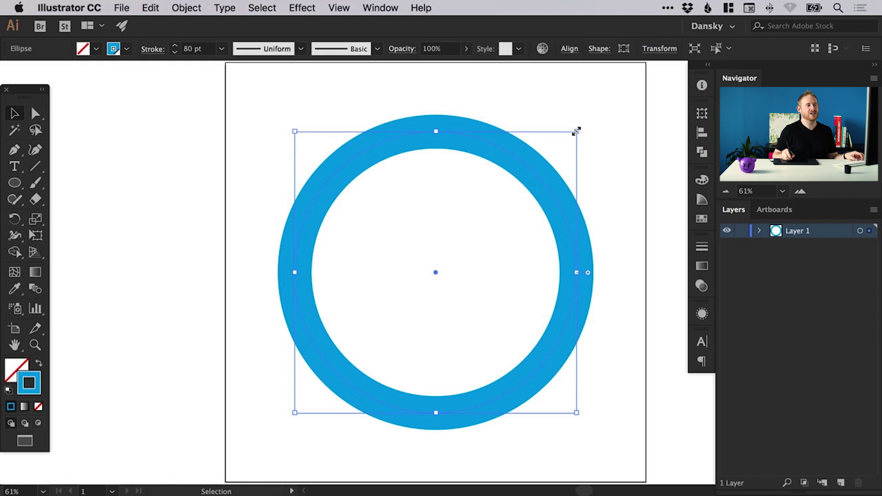
left_click_drag(574, 131, 533, 193)
Zoom in on the rings' left edge and fine-tune the inner ring to about 358 px wide
key("z")
left_click_drag(227, 130, 612, 402)
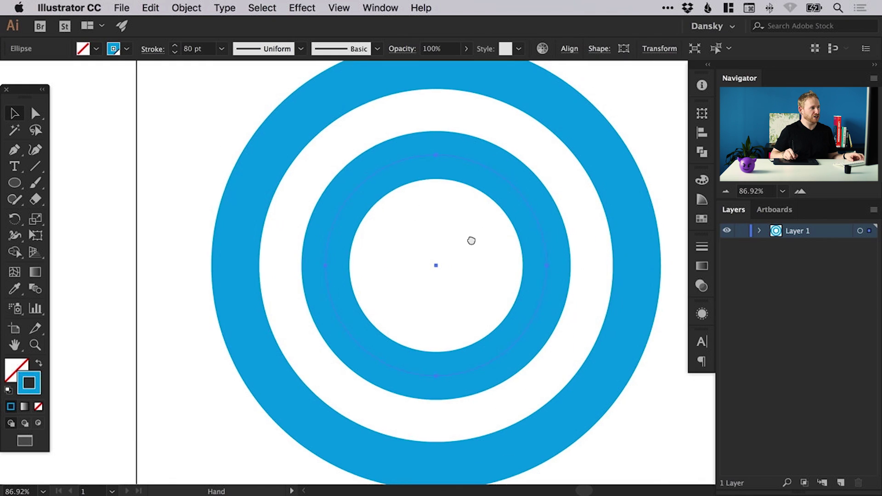
left_click_drag(154, 257, 355, 275)
key("v")
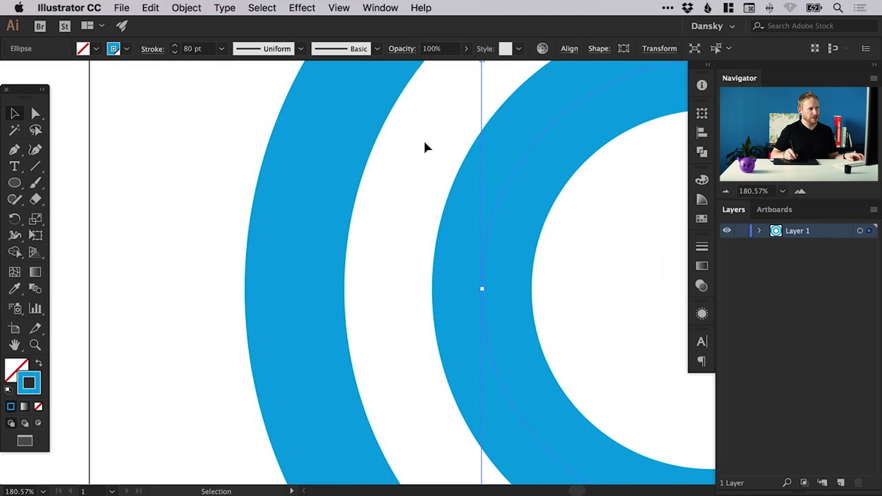
scroll(413, 344, "right", 5)
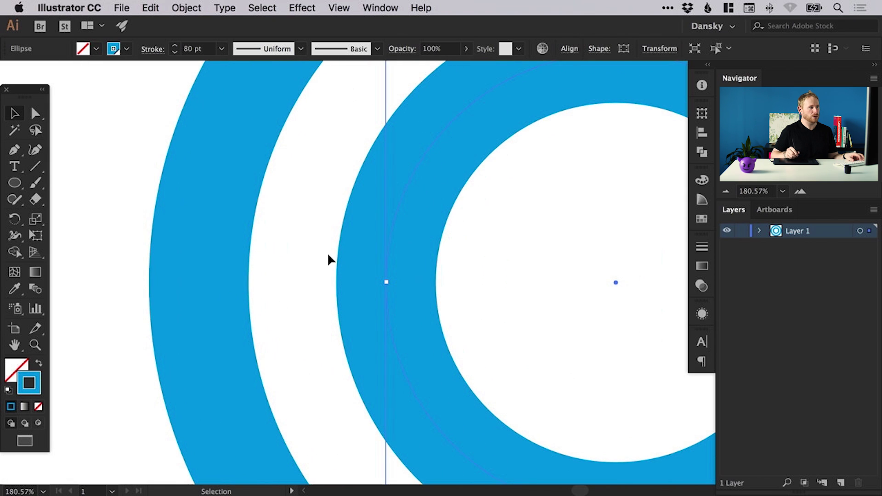
scroll(374, 271, "right", 5)
key("super+minus")
key("a")
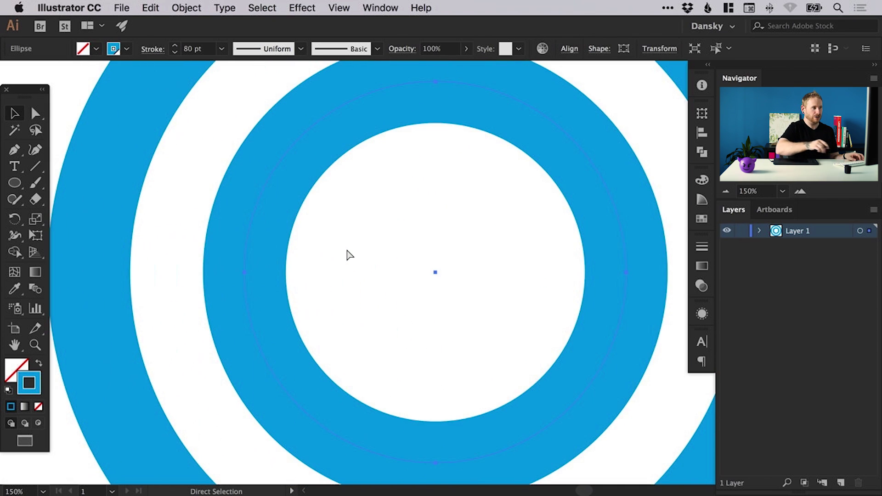
key("super+minus")
scroll(399, 219, "right", 2)
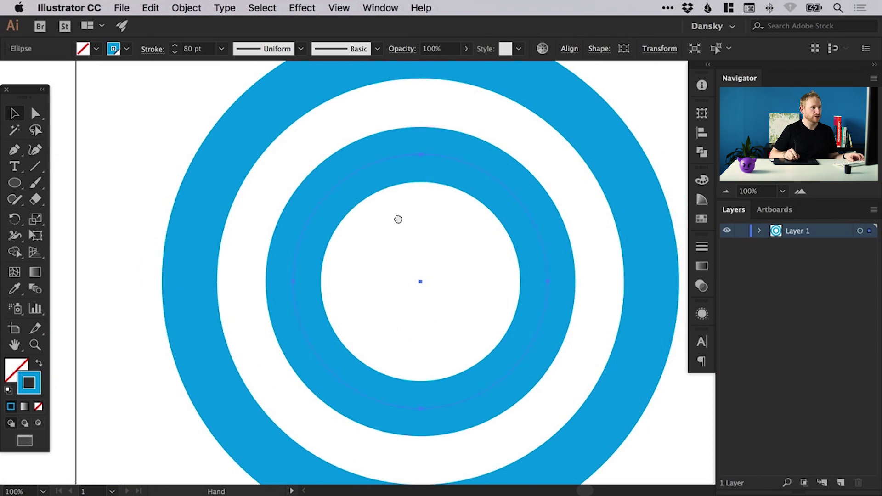
left_click_drag(398, 219, 368, 241)
key("v")
left_click_drag(523, 176, 514, 181)
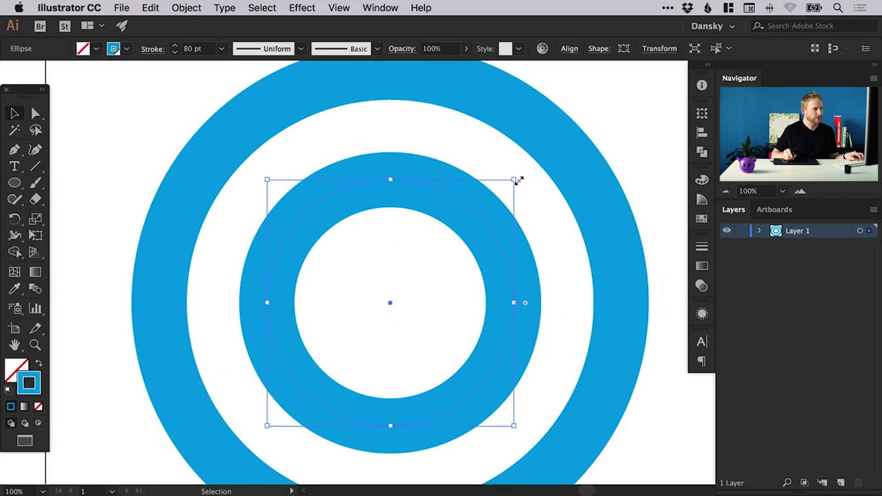
Deselect everything and fit the whole artboard in view
left_click(134, 173)
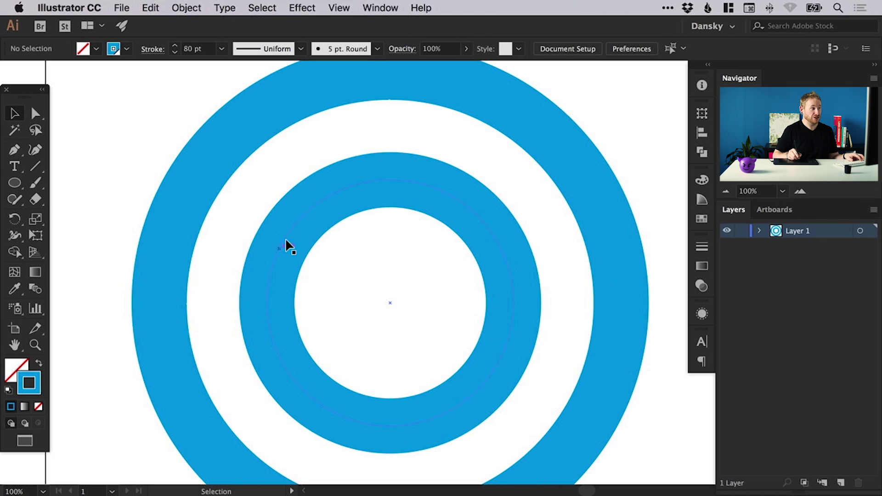
key("a")
key("super+0")
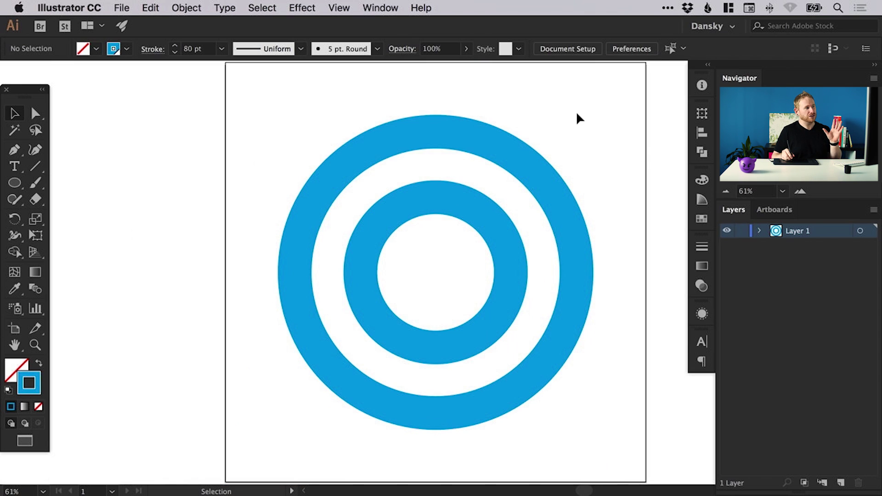
Draw a thick 80 pt horizontal line at the rings' centre height and slide it right across them
left_click_drag(281, 112, 446, 230)
left_click(35, 166)
left_click_drag(179, 273, 405, 273)
left_click(15, 115)
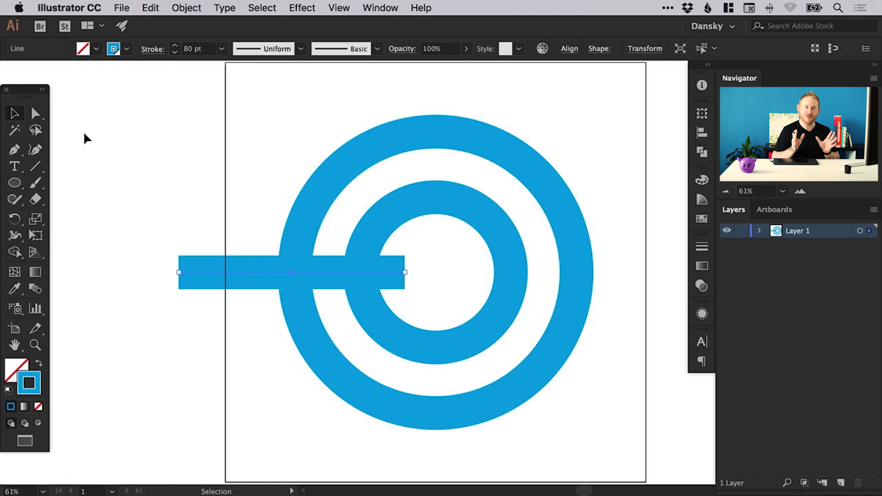
left_click(189, 215)
left_click_drag(204, 272, 320, 271)
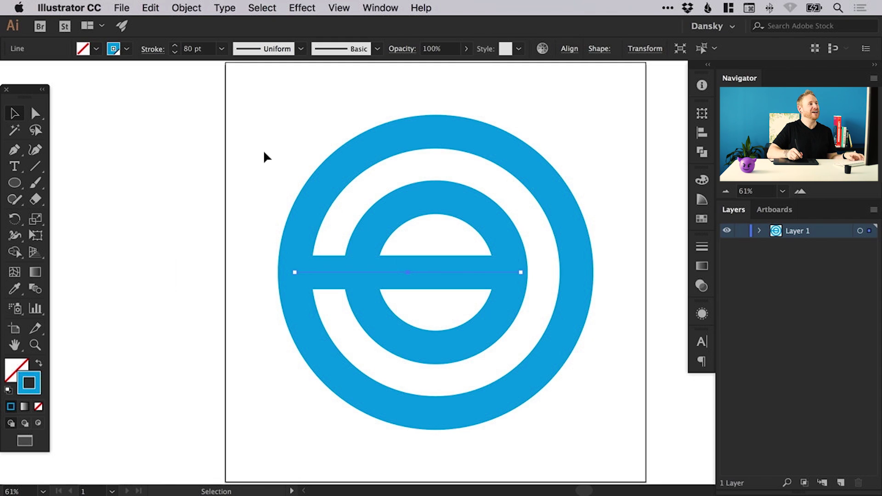
Turn on Smart Guides and drag the bar's right endpoint out to the outer ring
left_click(338, 8)
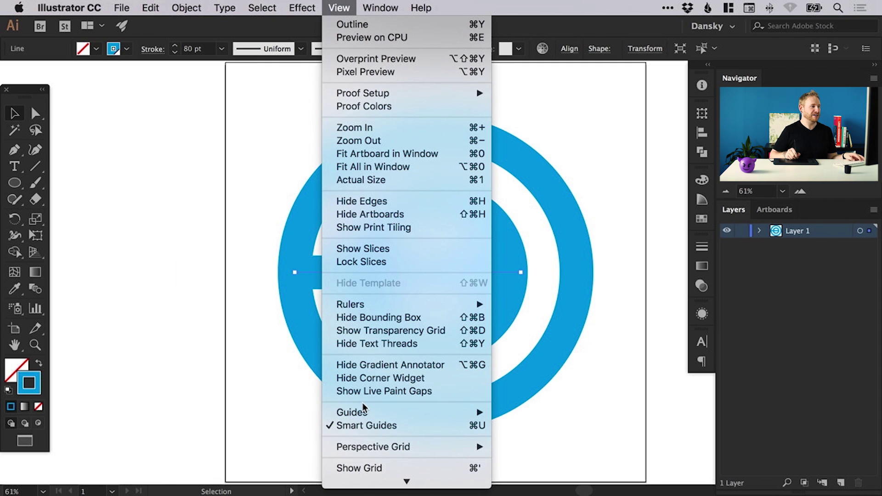
left_click(358, 422)
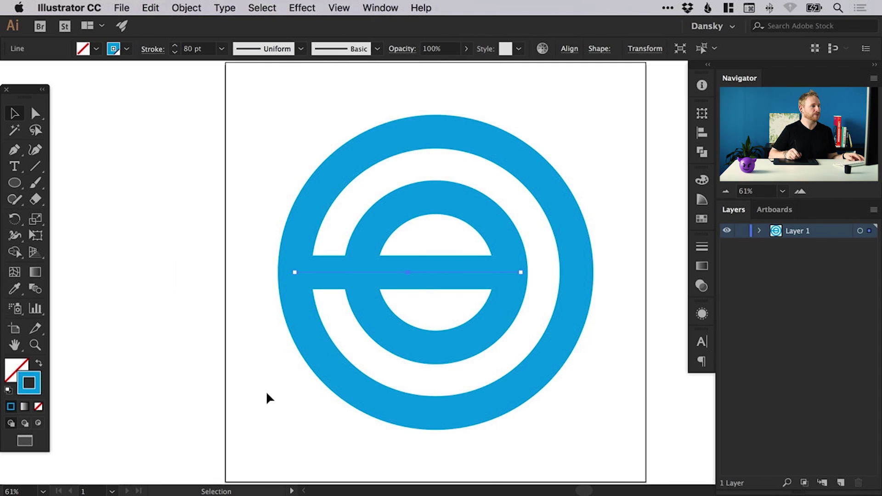
left_click(266, 391)
left_click(35, 113)
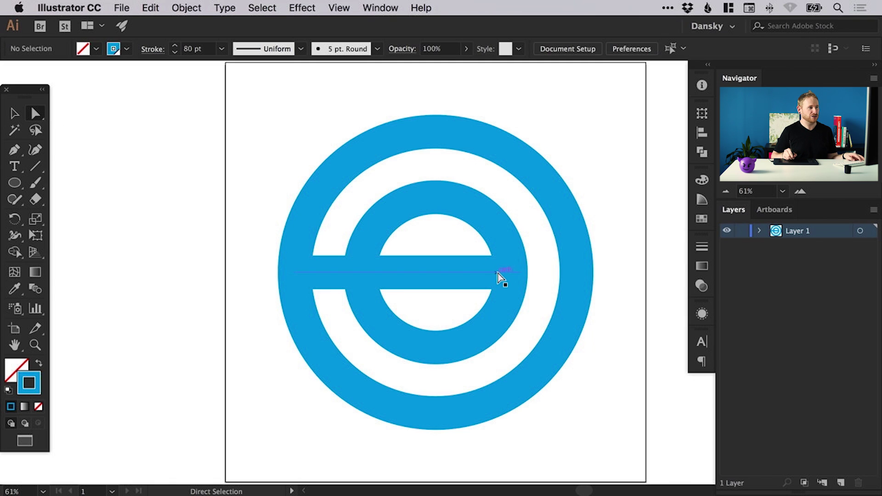
left_click(519, 273)
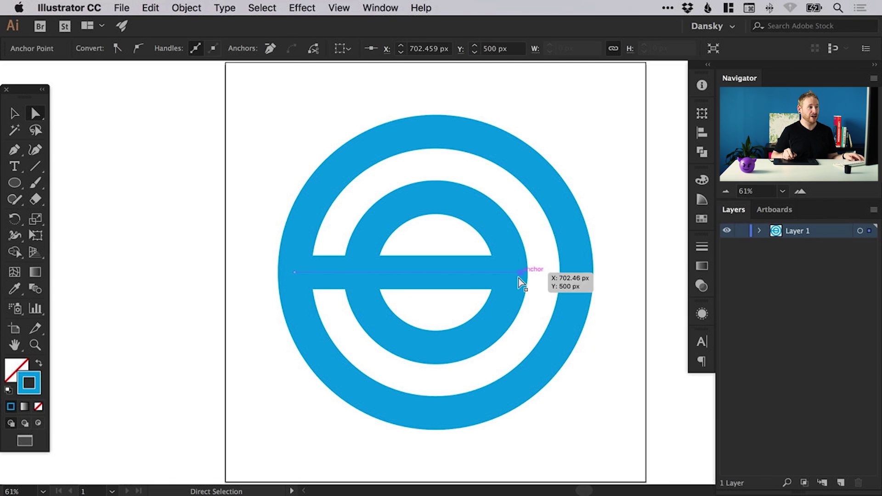
left_click_drag(519, 274, 593, 272)
key("v")
left_click(612, 216)
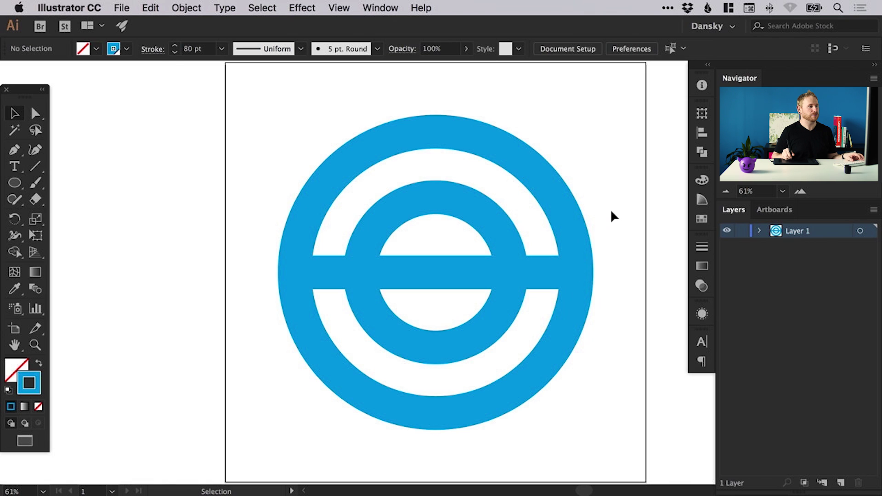
left_click(329, 275)
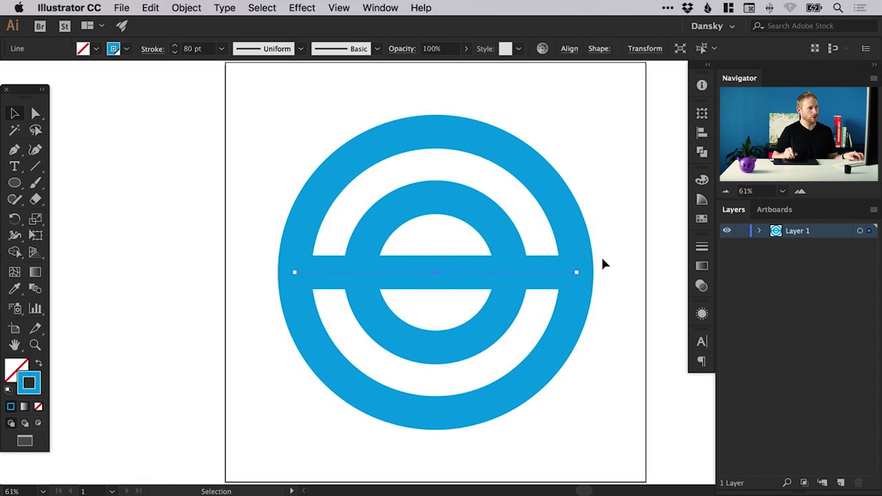
Alt-drag a duplicate of the bar just below the original, deleting a stray extra copy
left_click_drag(459, 275, 470, 311)
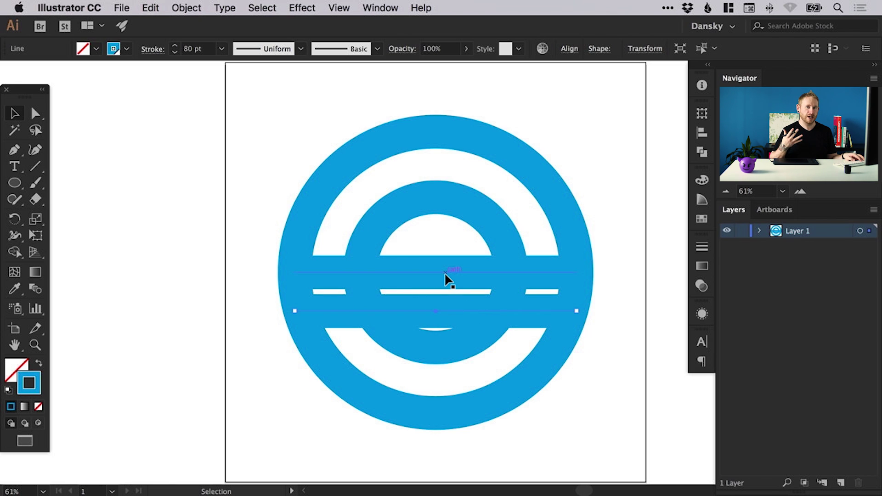
left_click_drag(454, 313, 242, 144)
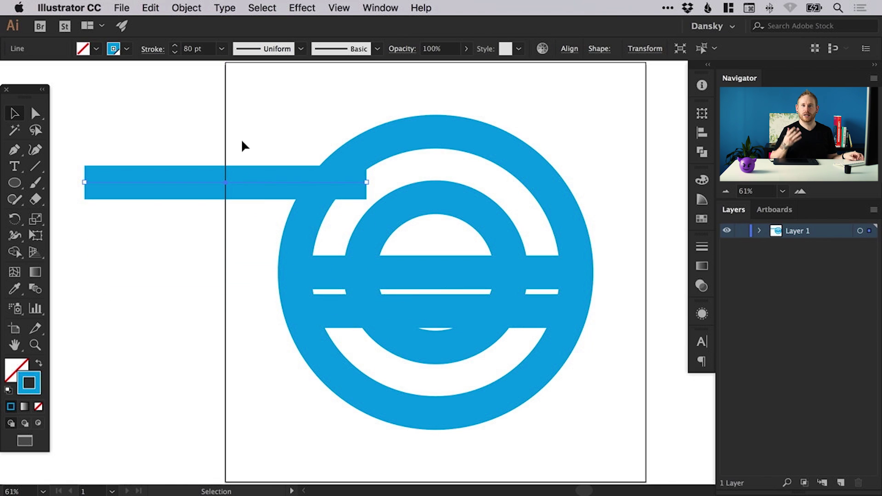
key("Delete")
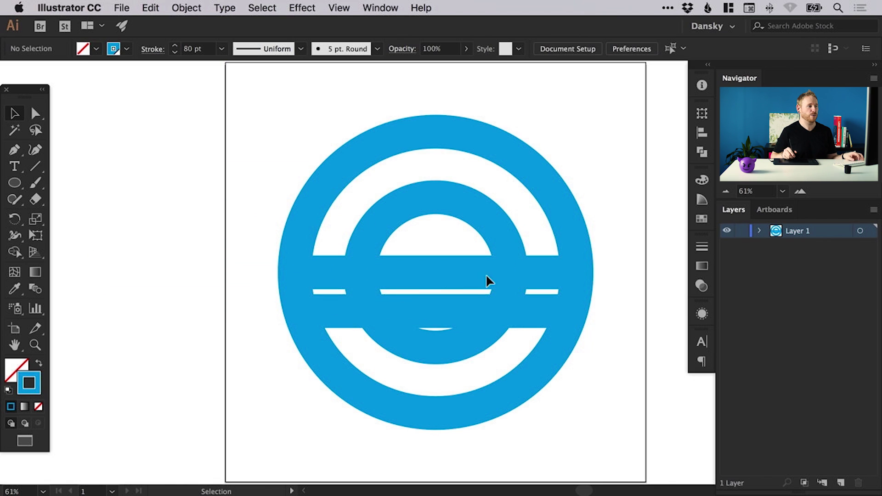
left_click(427, 312)
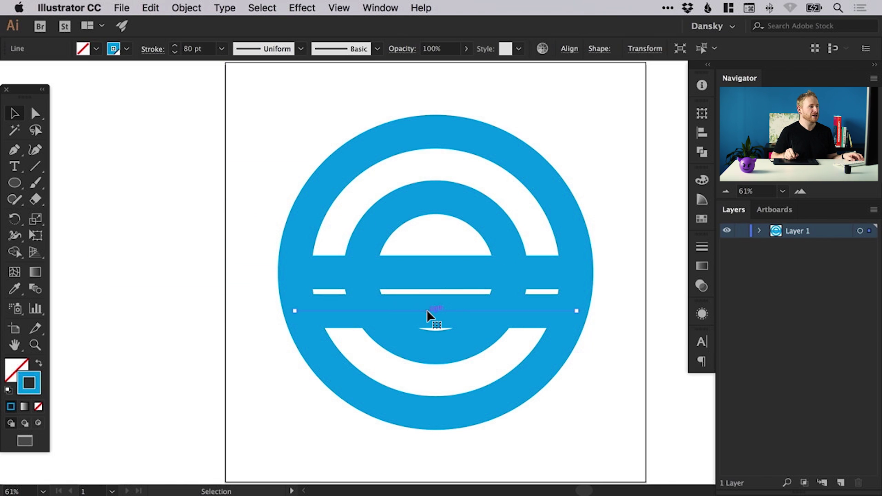
Colour the lower bar copy yellow and move it slightly up and right
left_click(701, 219)
left_click(578, 217)
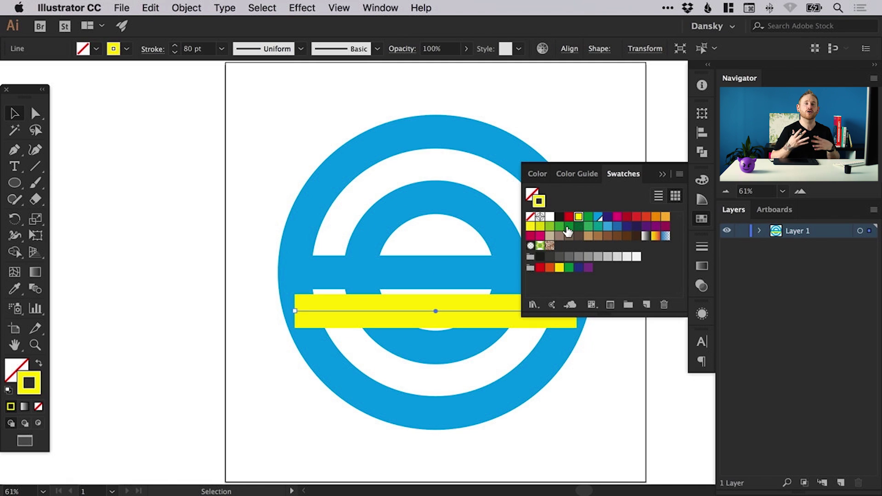
left_click(702, 219)
left_click_drag(483, 310, 500, 302)
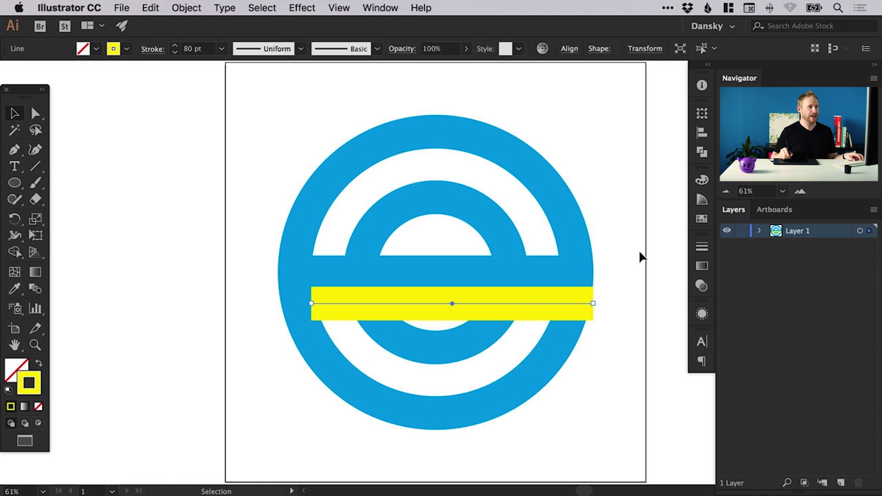
left_click(702, 247)
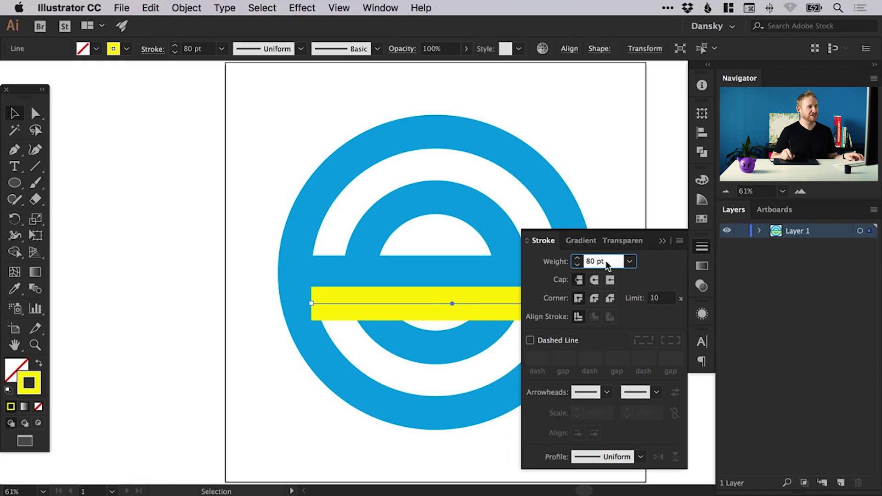
Set the yellow bar's stroke weight to 40 pt and nudge it up and right
type("40")
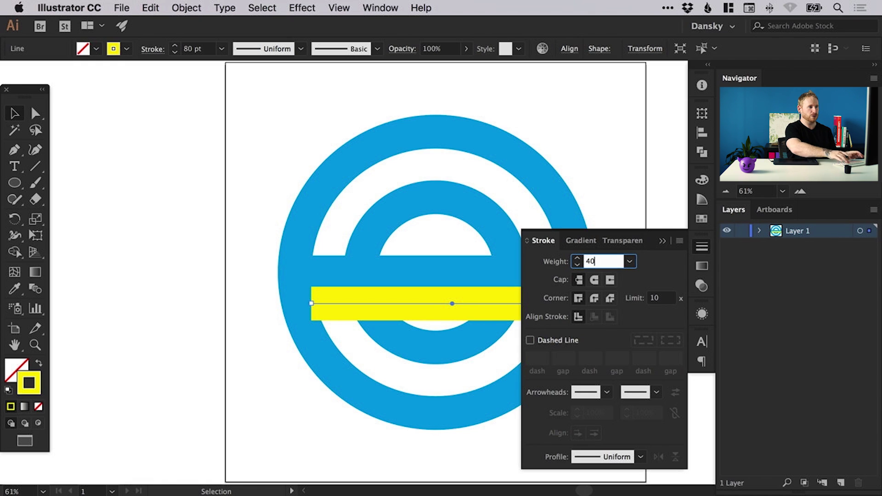
key("Return")
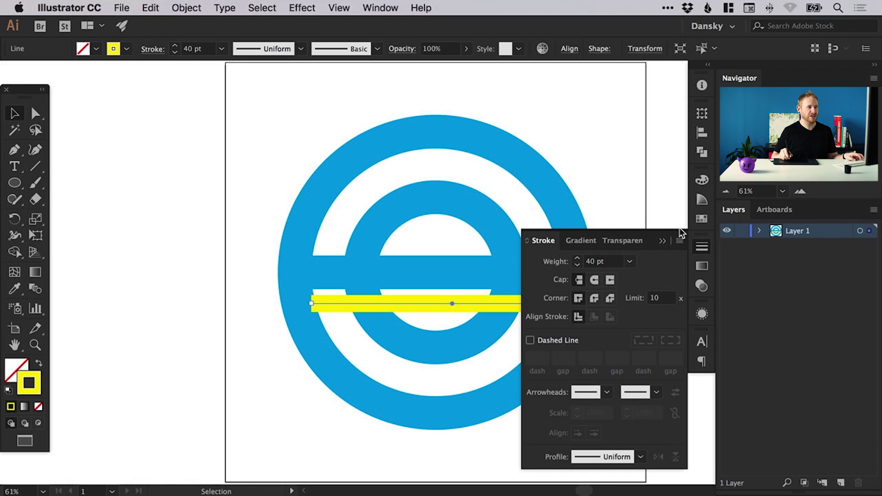
left_click(698, 247)
left_click_drag(427, 302, 441, 297)
key("z")
left_click_drag(501, 303, 399, 315)
Move the yellow bar up flush against the cyan bar's bottom edge, then zoom back out
key("v")
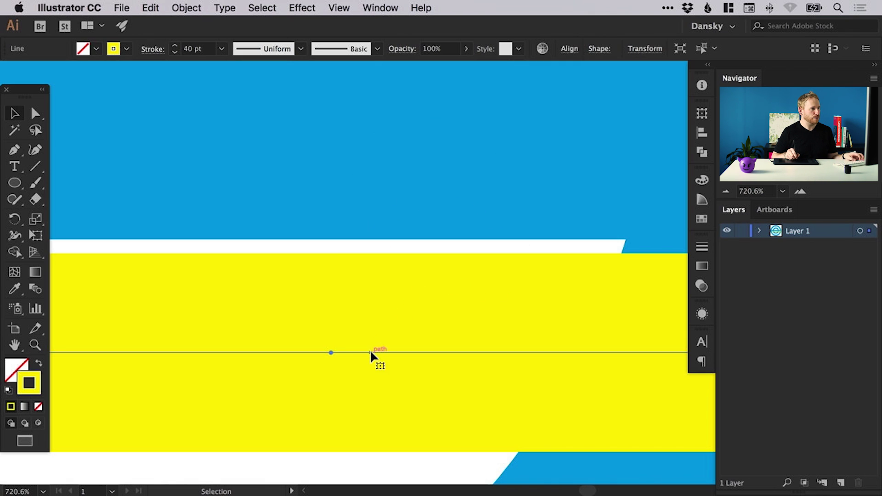
left_click_drag(248, 193, 455, 343)
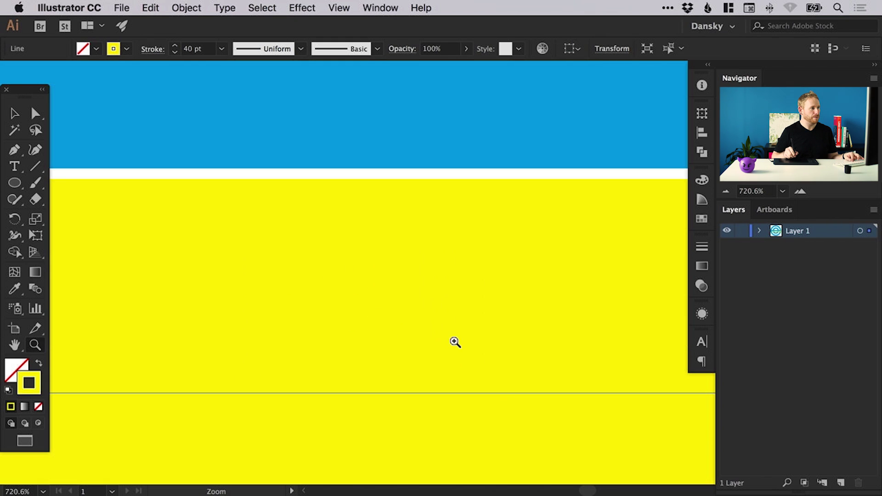
left_click_drag(359, 390, 385, 382)
key("a")
key("super+minus")
key("super+minus")
key("super+minus")
key("super+minus")
key("super+minus")
key("super+minus")
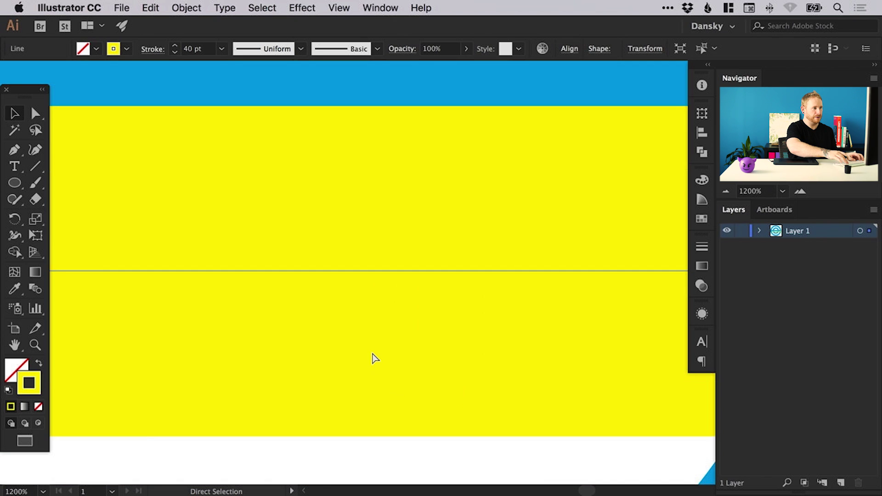
key("v")
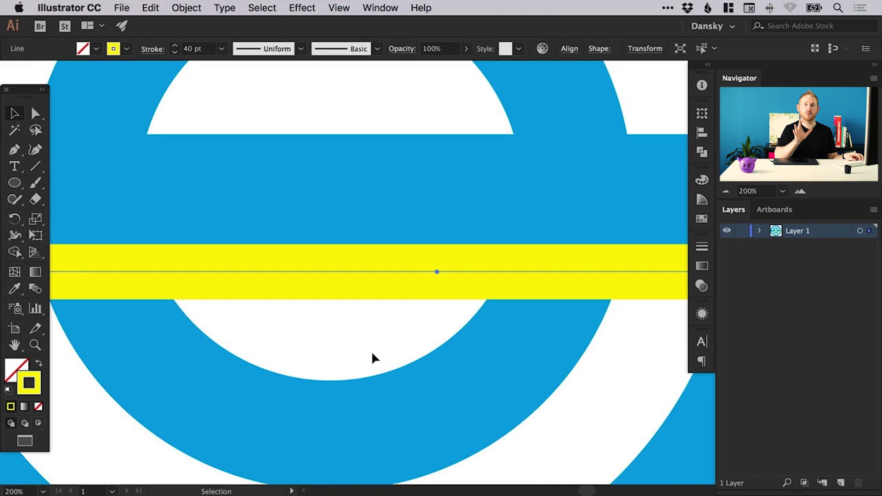
key("super+minus")
key("super+minus")
key("super+minus")
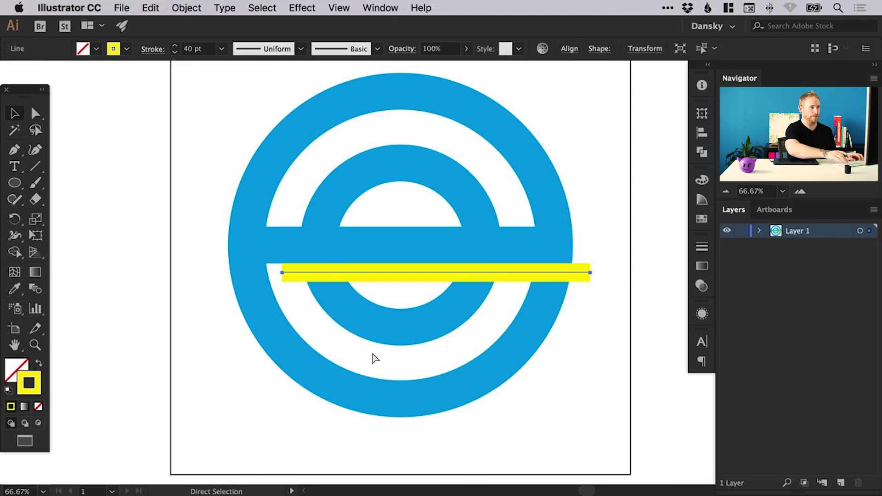
Pull both endpoints of the yellow bar inward so it spans only the inner ring
left_click(36, 114)
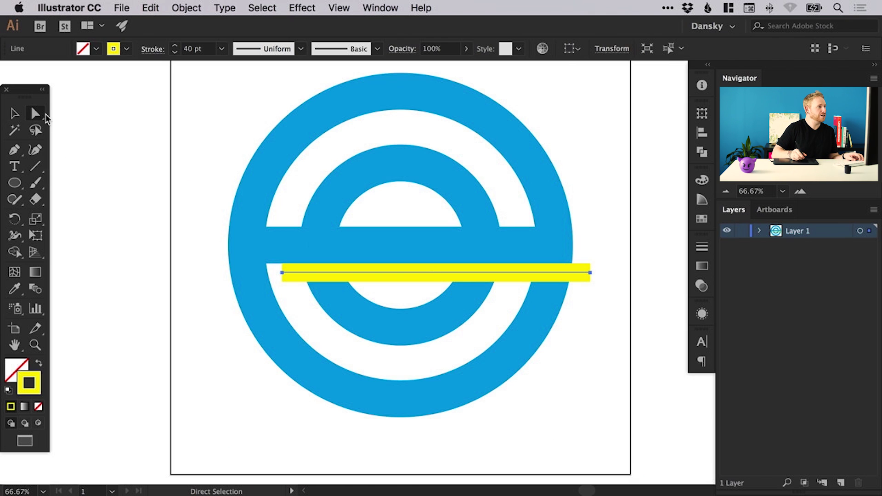
left_click(171, 248)
left_click_drag(282, 273, 323, 273)
left_click_drag(591, 273, 515, 273)
key("v")
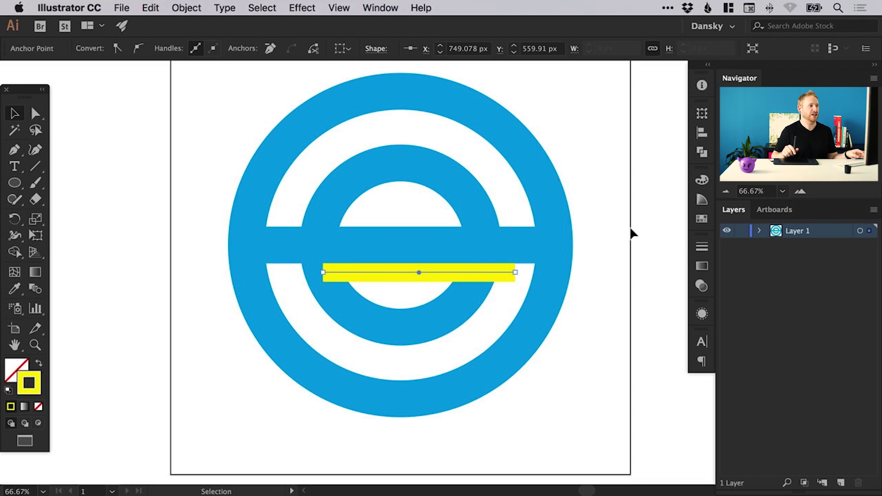
Recolour the shortened bar White and deselect to reveal the 'e' shape
left_click(700, 220)
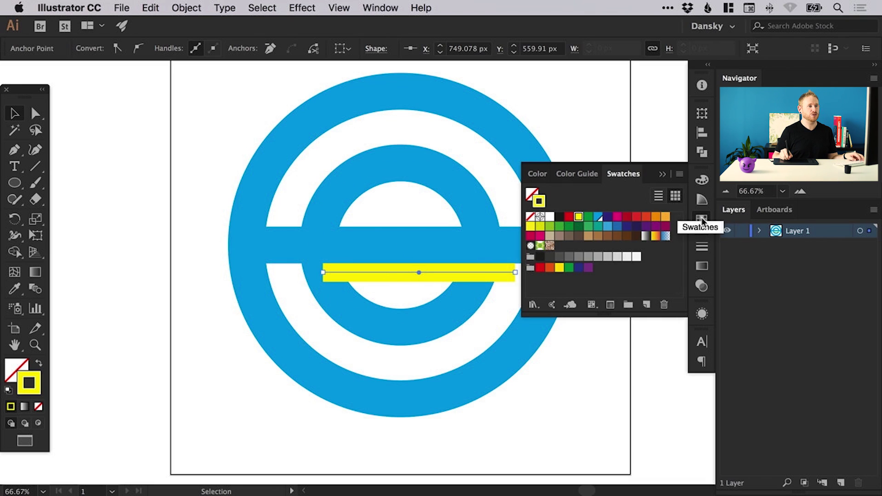
left_click(550, 218)
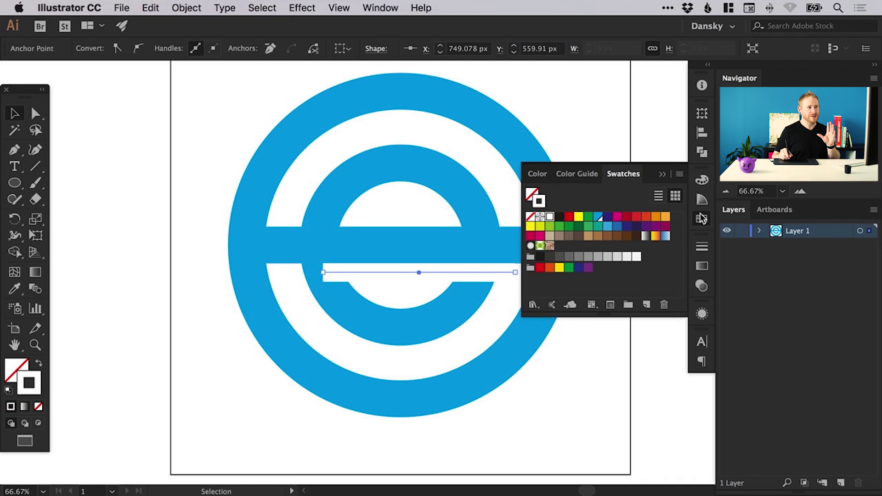
left_click(702, 219)
left_click(572, 109)
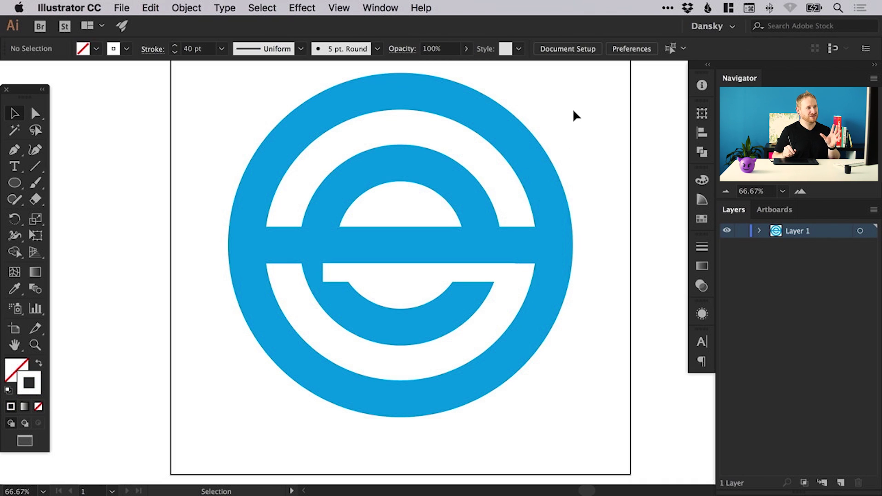
Shorten the e's lower line by dragging its left anchor to the right
left_click(36, 114)
left_click_drag(202, 198, 436, 346)
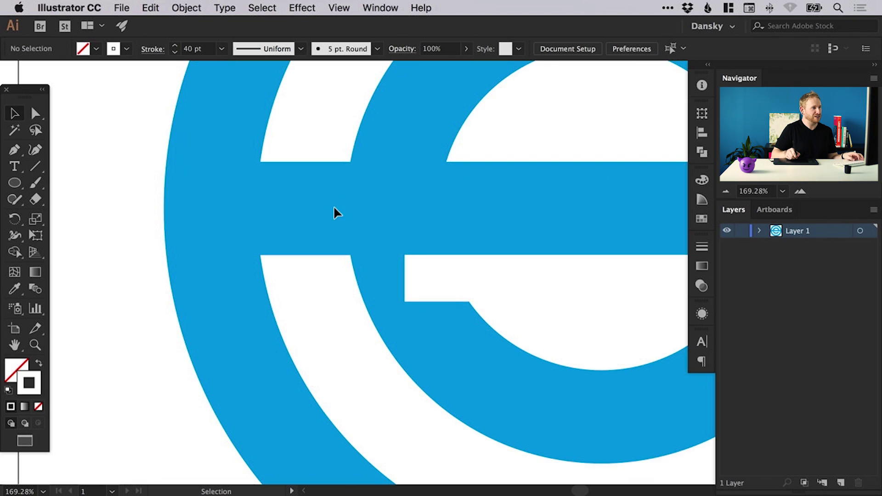
left_click(35, 114)
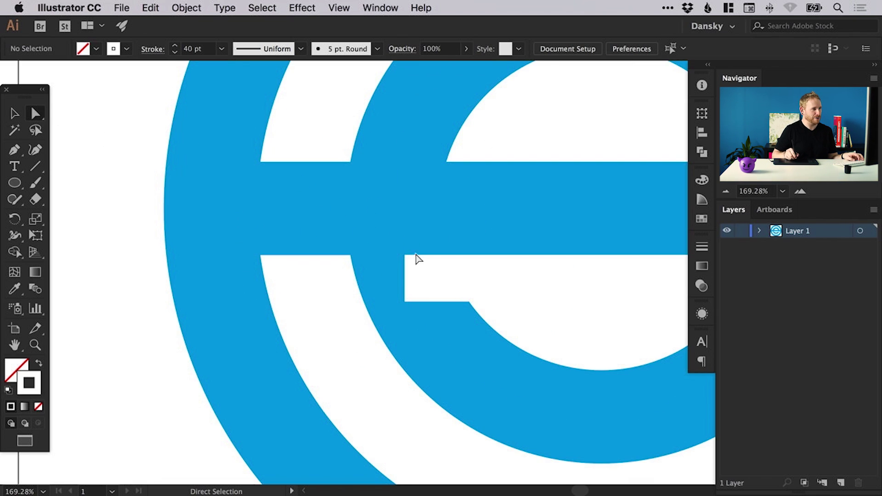
left_click_drag(406, 278, 483, 279)
left_click_drag(540, 310, 287, 290)
left_click_drag(473, 287, 484, 270)
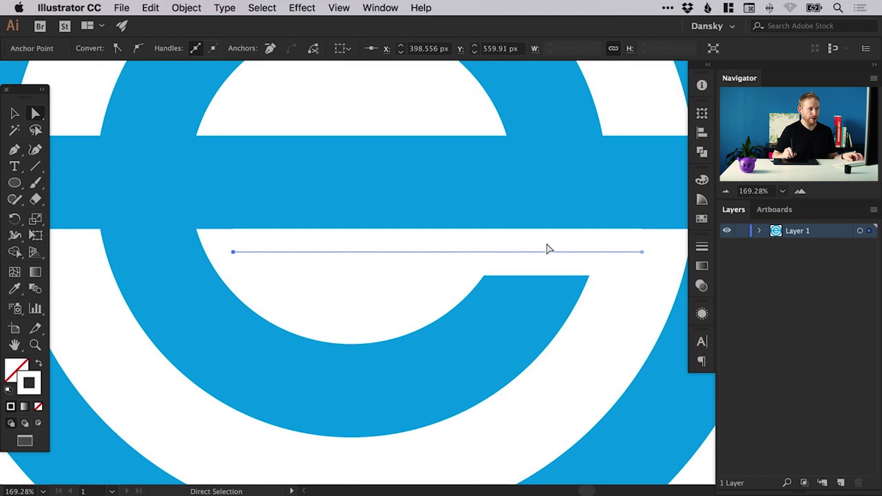
key("super+minus")
key("super+minus")
key("super+minus")
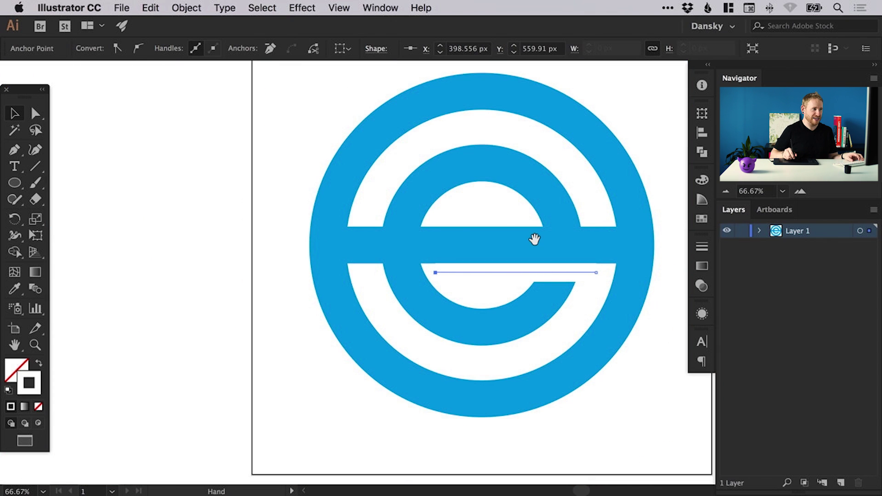
left_click_drag(534, 239, 414, 272)
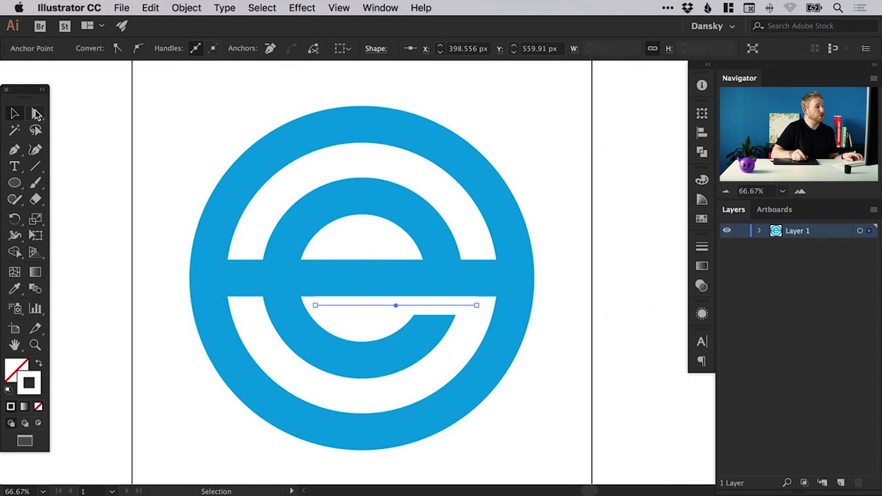
Pull the crossbar's right anchor back inside the e, then deselect
left_click(37, 114)
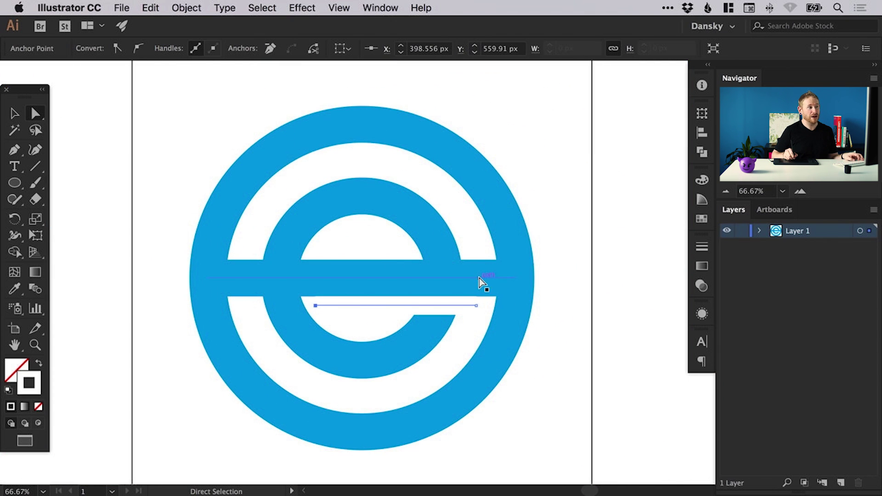
left_click(516, 278)
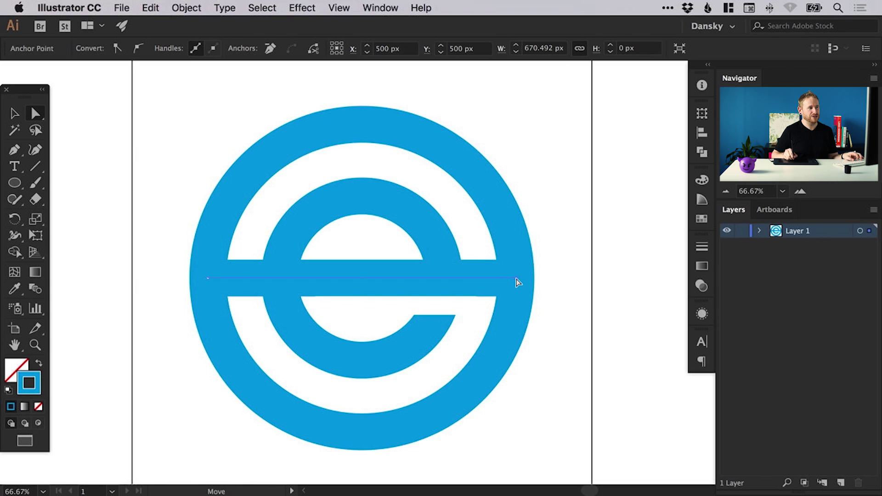
left_click_drag(514, 281, 445, 280)
key("v")
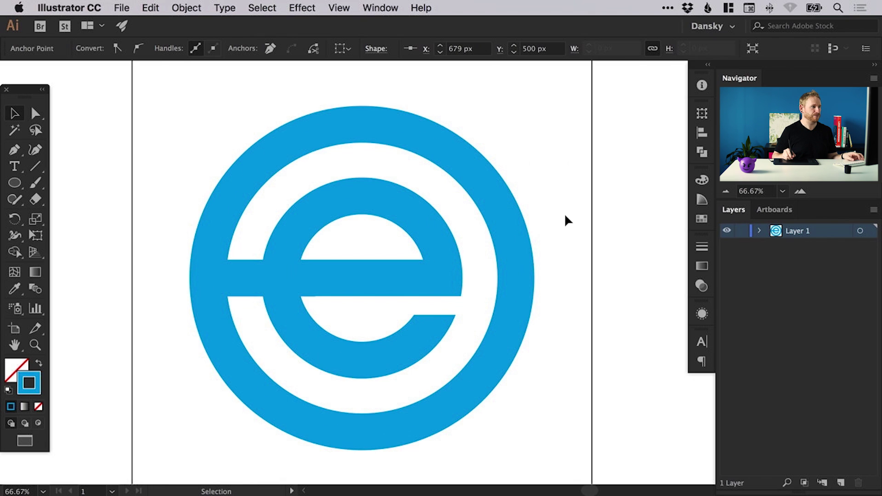
left_click(553, 211)
Place a duplicate of the whole logo to the right of the artboard
key("super+0")
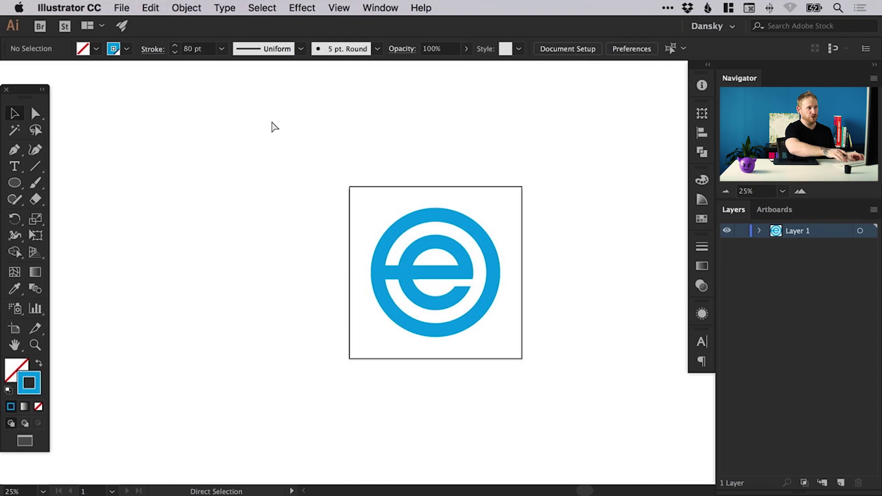
key("super+minus")
left_click_drag(272, 124, 134, 133)
left_click_drag(184, 189, 462, 420)
left_click_drag(272, 283, 592, 262)
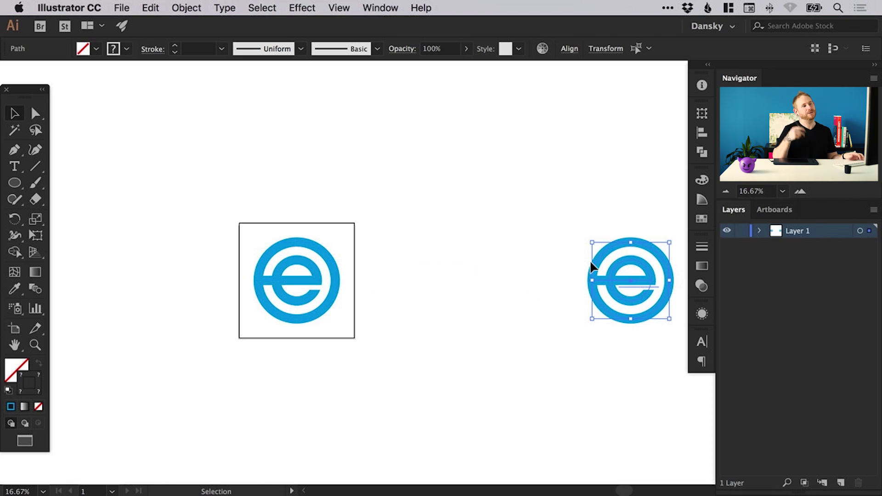
left_click(512, 211)
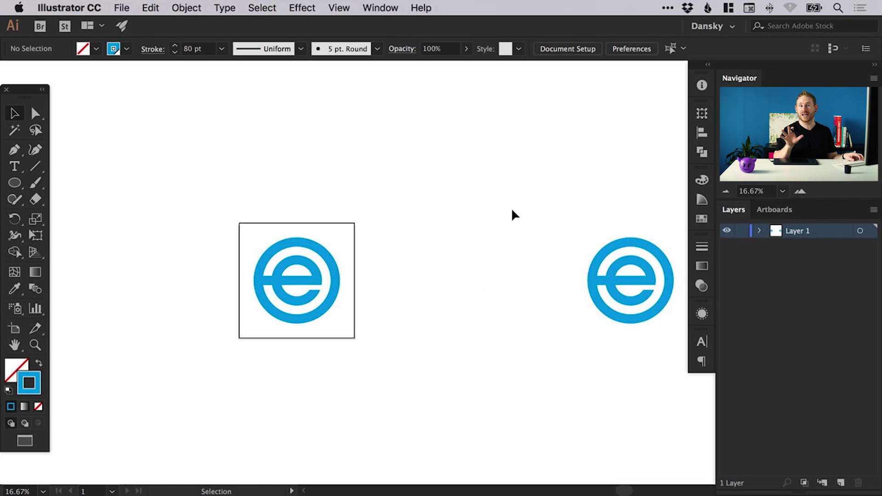
Fit the artboard in view and switch the artwork to Outline view
key("super+0")
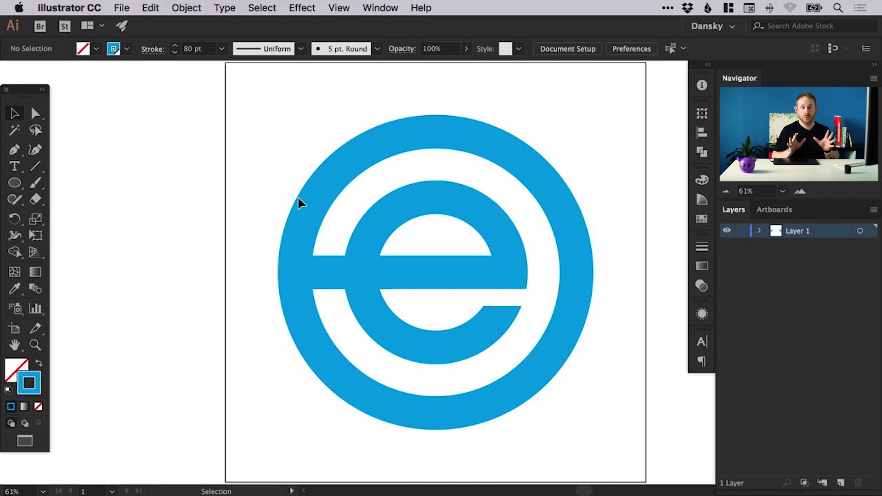
key("super+y")
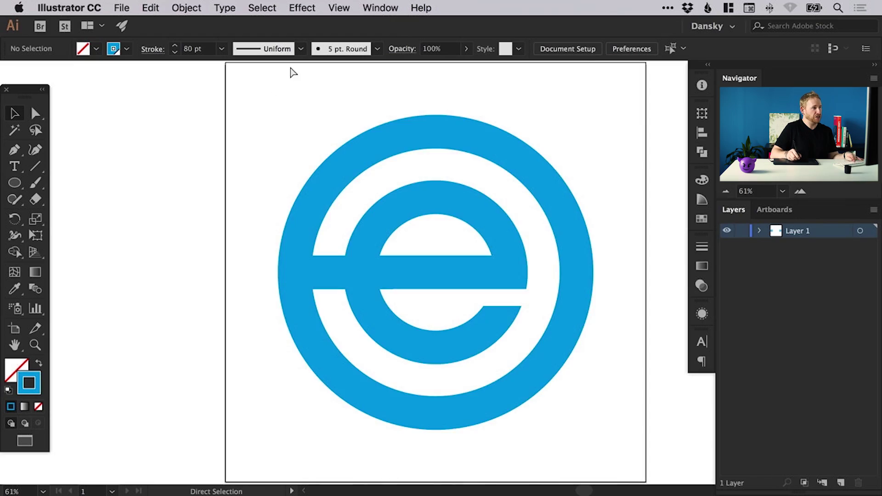
key("super+y")
key("v")
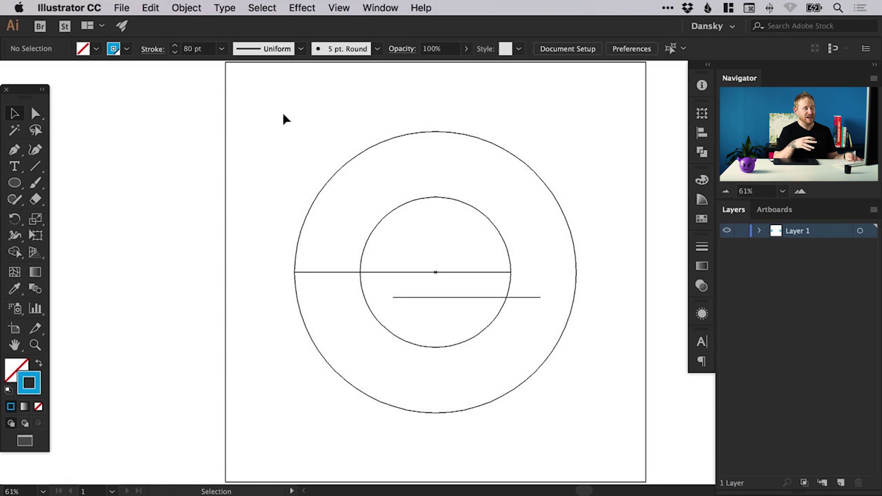
Marquee-select both circles and both lines of the logo in Outline view
key("super+y")
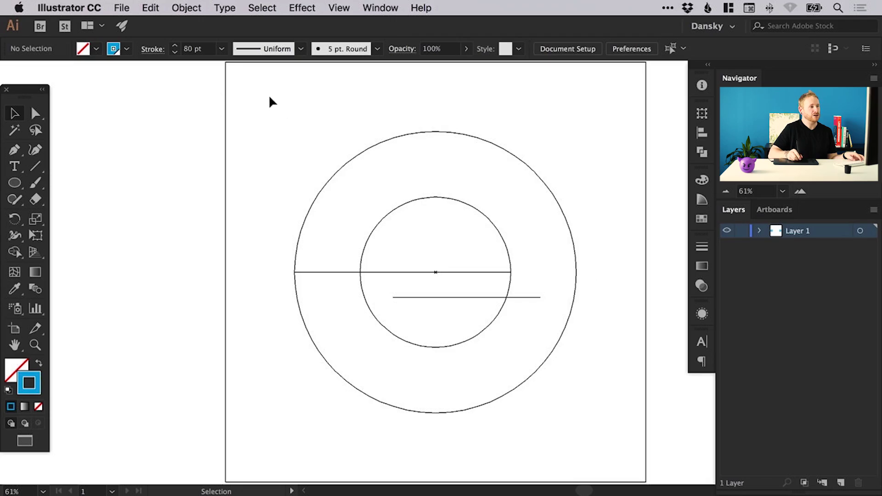
mouse_move(272, 96)
left_mouse_down()
mouse_move(571, 404)
mouse_move(611, 431)
left_mouse_up()
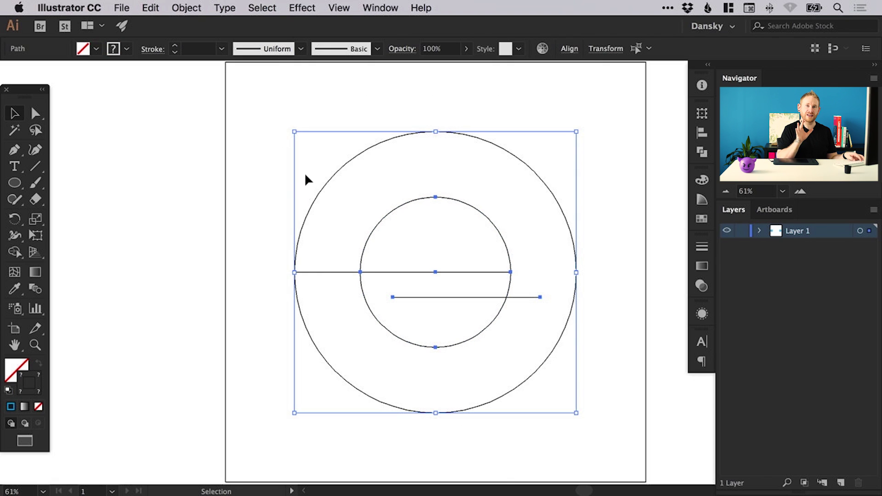
Expand the logo's fill and stroke into filled shapes, then deselect
left_click(186, 9)
left_click(195, 144)
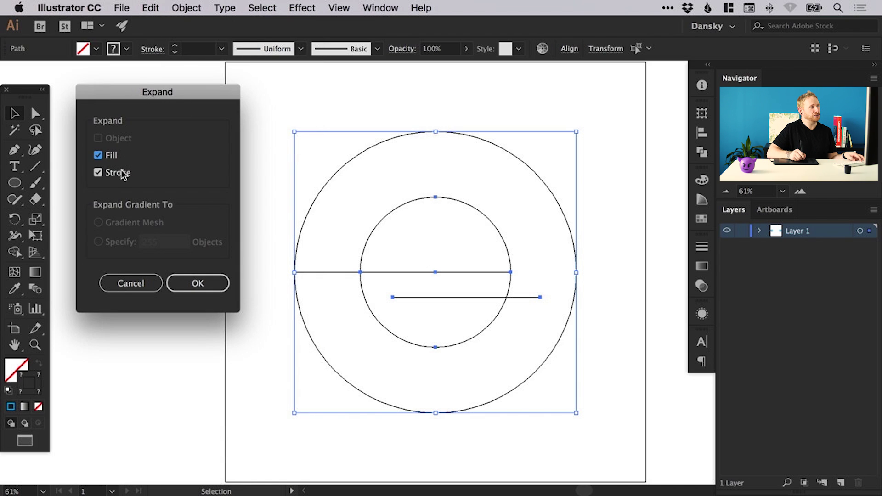
left_click(199, 284)
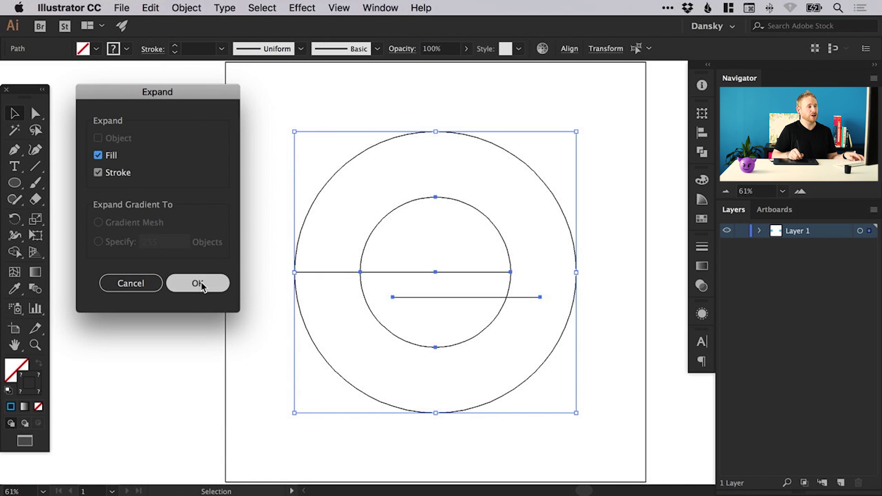
left_click(251, 293)
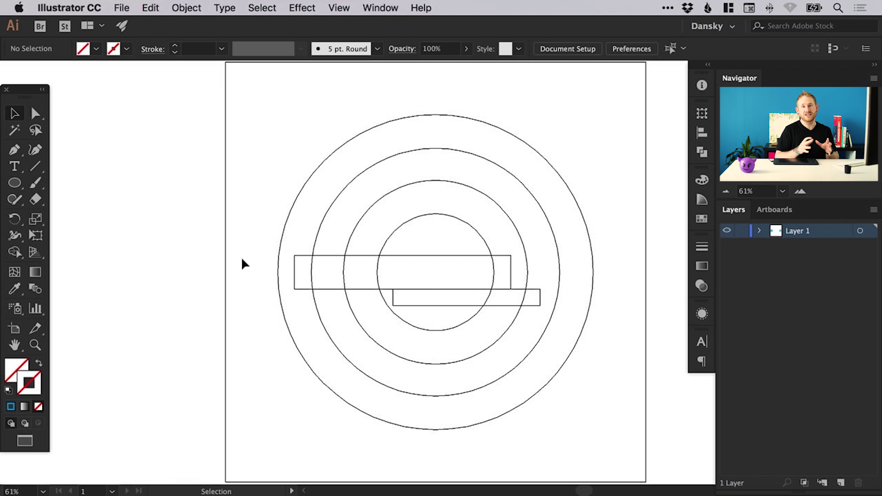
key("a")
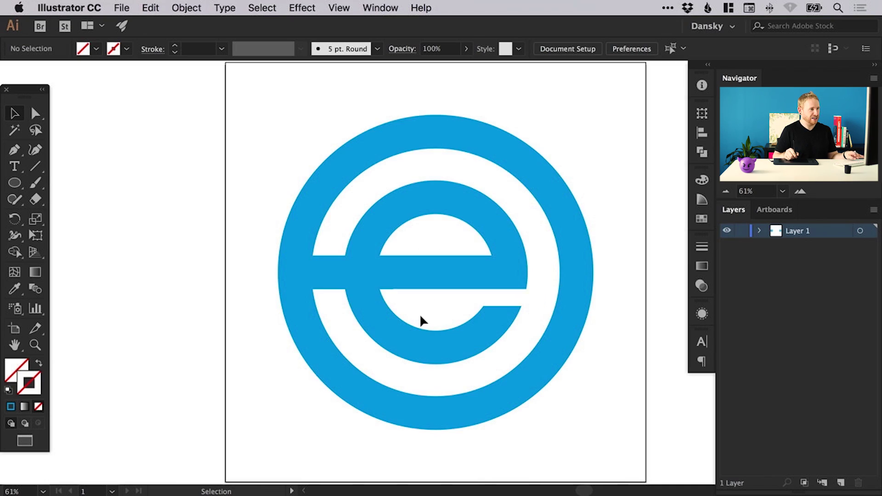
Unite the outer ring, bar, inner ring and crossbar end with the Shape Builder
left_click_drag(268, 118, 623, 442)
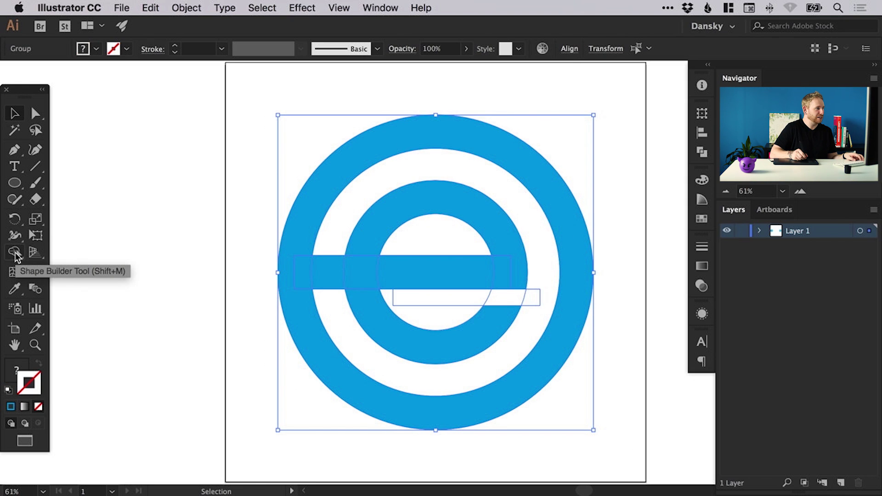
left_click(14, 252)
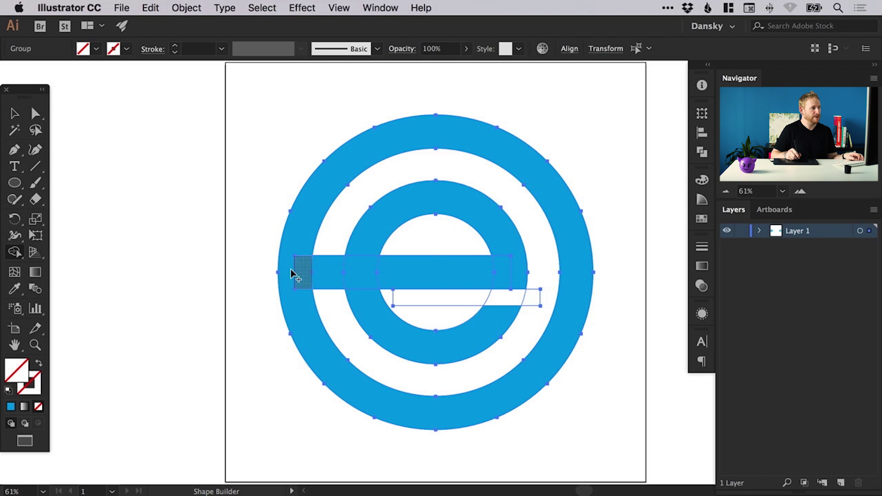
mouse_move(290, 275)
left_mouse_down()
mouse_move(388, 271)
mouse_move(363, 263)
mouse_move(360, 247)
mouse_move(370, 309)
left_mouse_up()
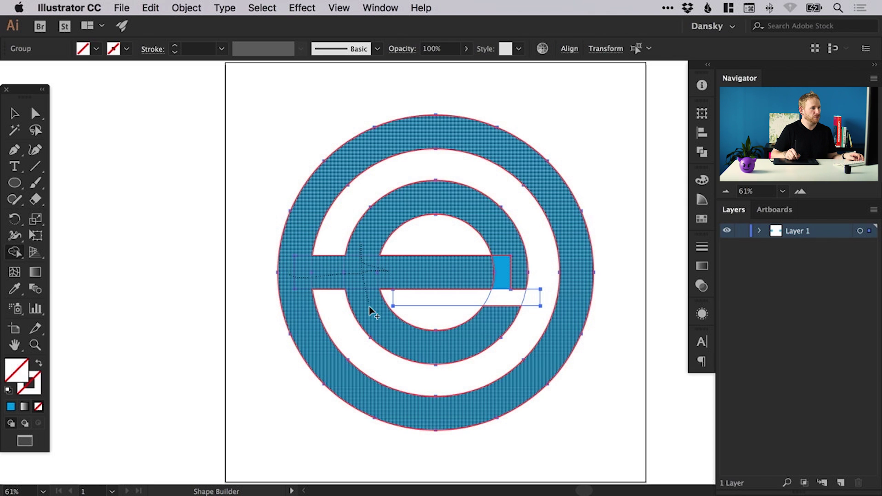
left_click_drag(509, 270, 510, 271)
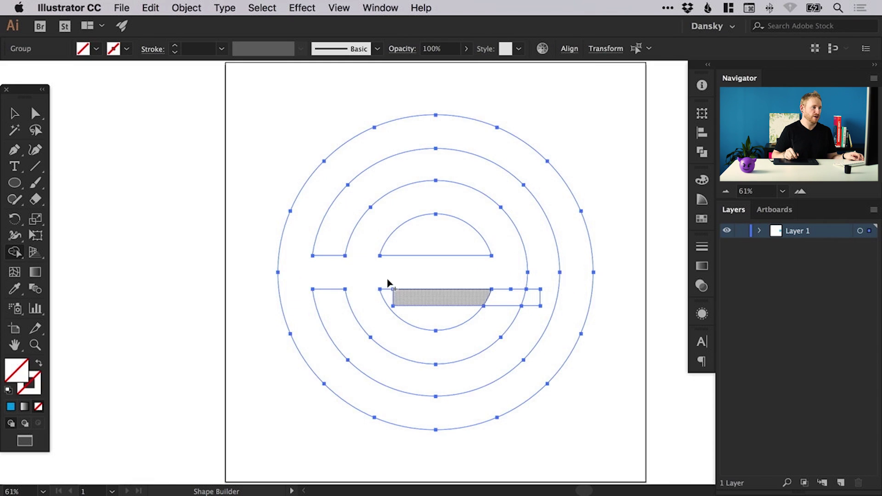
left_click_drag(481, 299, 542, 304)
key("v")
left_click(607, 214)
Return to the filled preview and select the whole merged logo
key("super+y")
left_click_drag(596, 200, 489, 340)
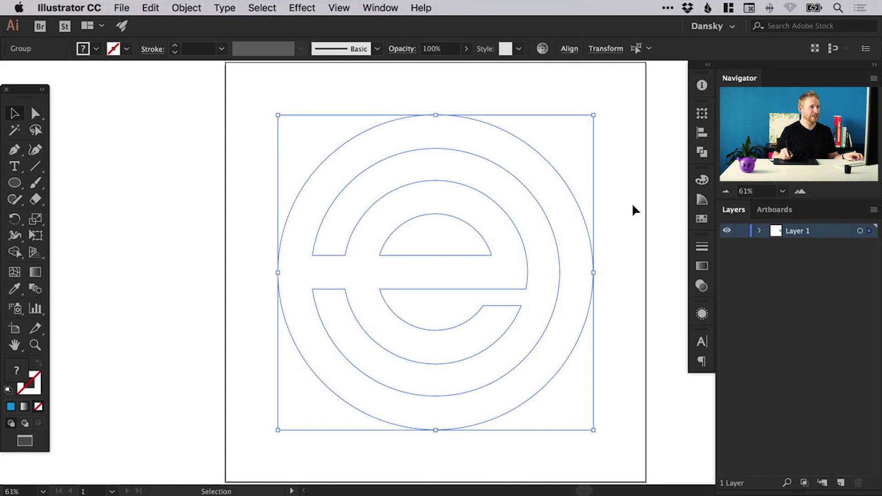
left_click(701, 218)
Fill the merged logo with blue and select the whole logo
left_click(598, 218)
left_click(701, 216)
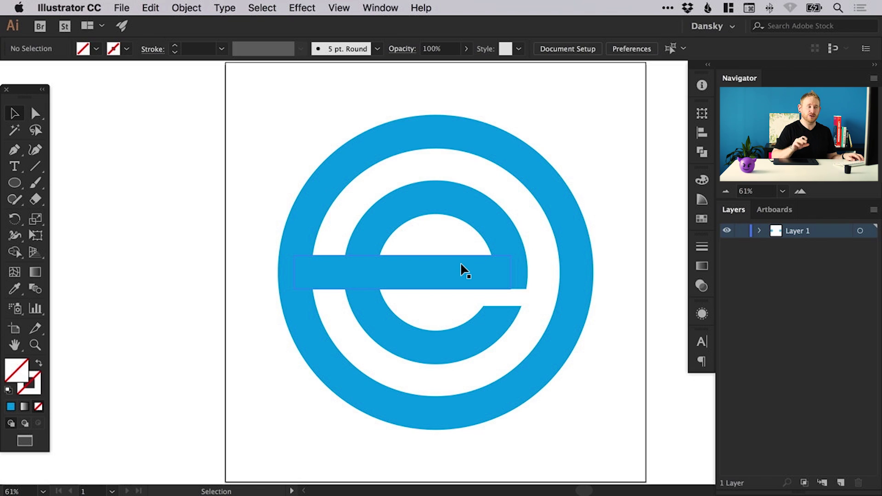
left_click_drag(253, 103, 610, 434)
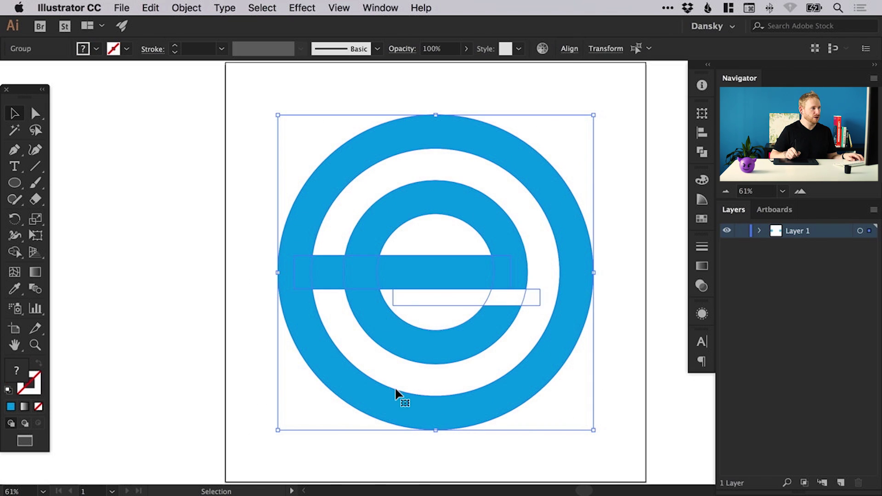
Try moving the crossbar rectangle, undo each attempt, and reselect the logo group
left_click(236, 309)
left_click_drag(301, 280, 318, 322)
key("super+z")
key("super+z")
left_click_drag(501, 314, 518, 325)
key("super+z")
left_click_drag(460, 307, 475, 343)
key("super+z")
left_click_drag(214, 429, 529, 147)
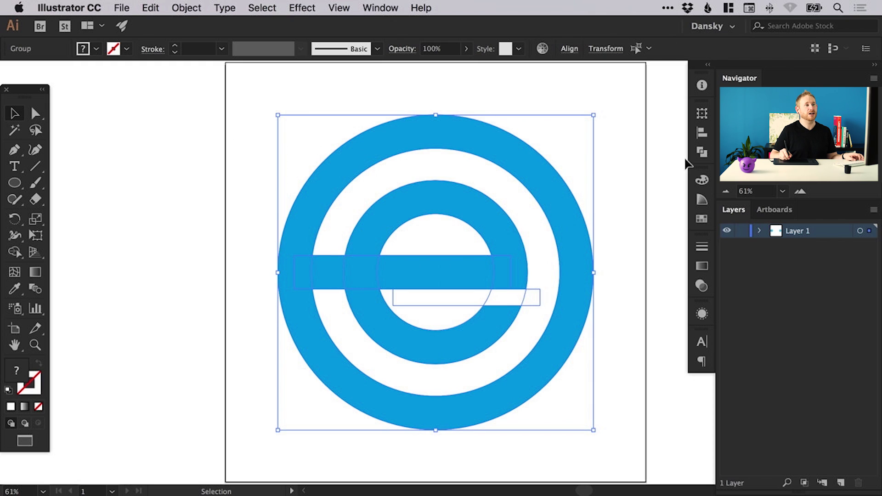
Apply Pathfinder Merge to the overlapping crossbar and rings
left_click(702, 152)
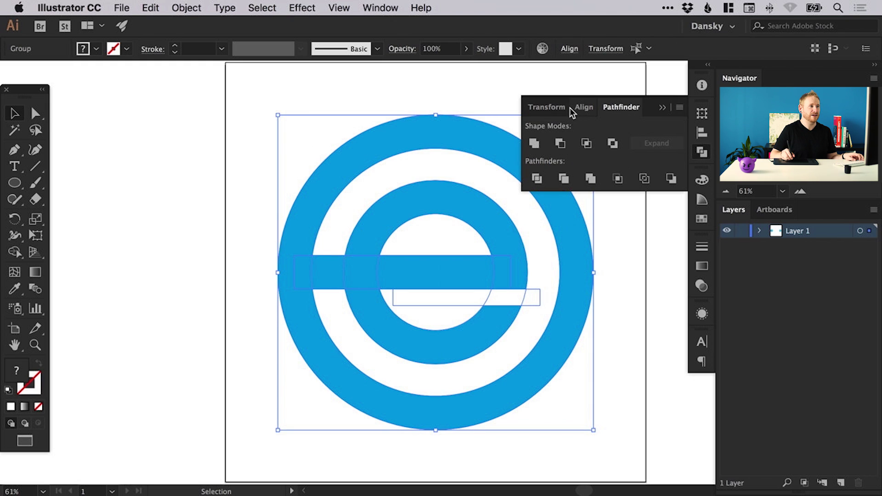
left_click(381, 7)
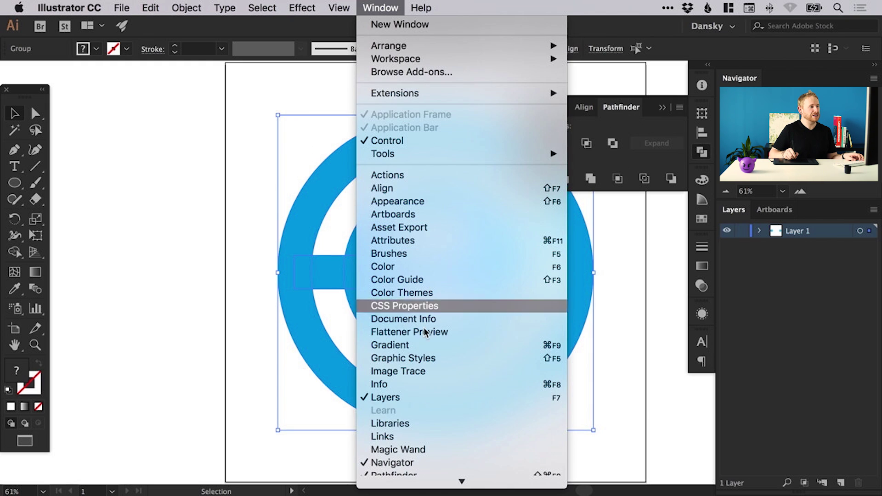
scroll(418, 415, "down", 3)
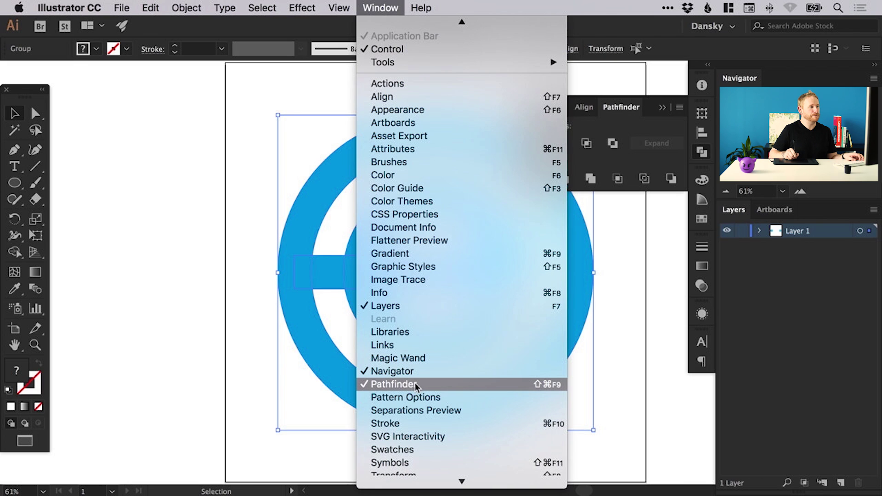
scroll(414, 255, "up", 3)
left_click(572, 174)
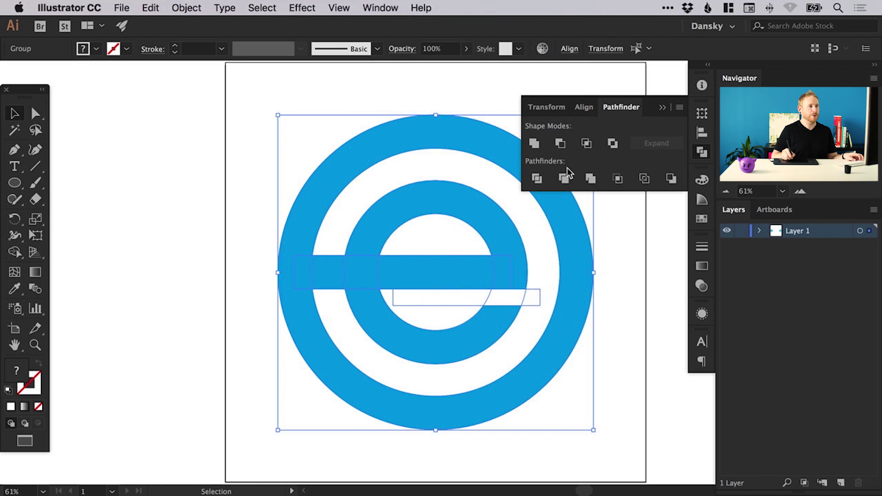
left_click(591, 179)
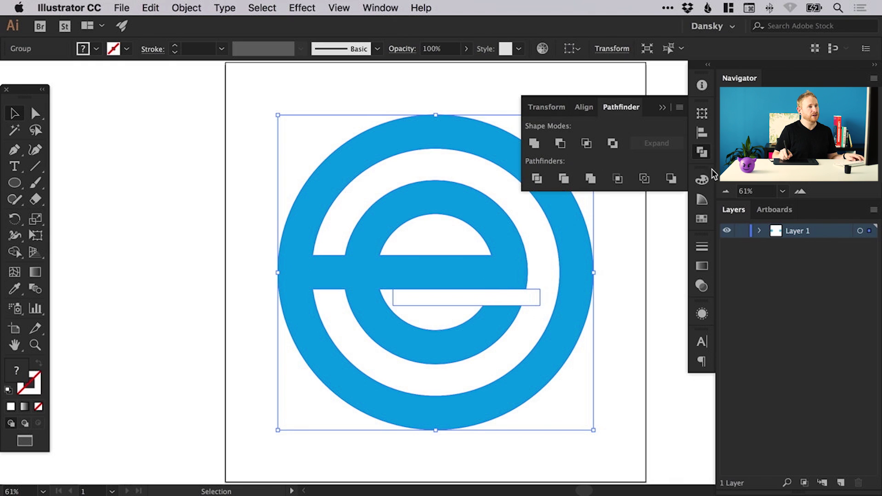
left_click(702, 152)
View the merged artwork in Outline mode and select the logo
key("a")
key("super+y")
left_click(614, 119)
key("super+z")
key("super+z")
key("v")
left_click(622, 137)
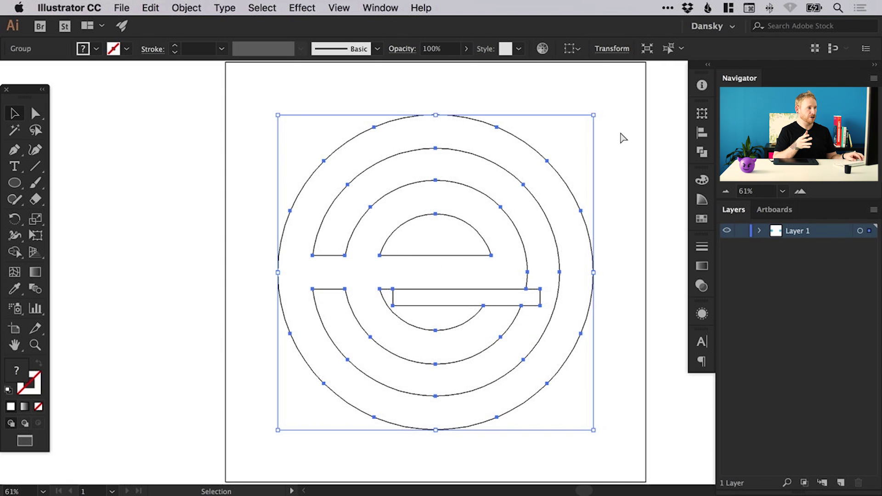
Clear the selection and zoom in to frame the e
left_click(624, 138)
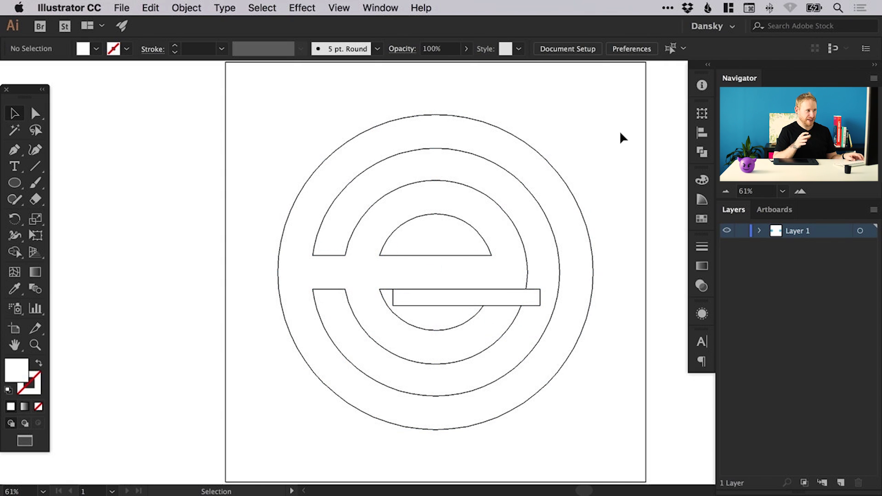
left_click_drag(300, 209, 597, 386)
key("v")
left_click_drag(281, 264, 247, 280)
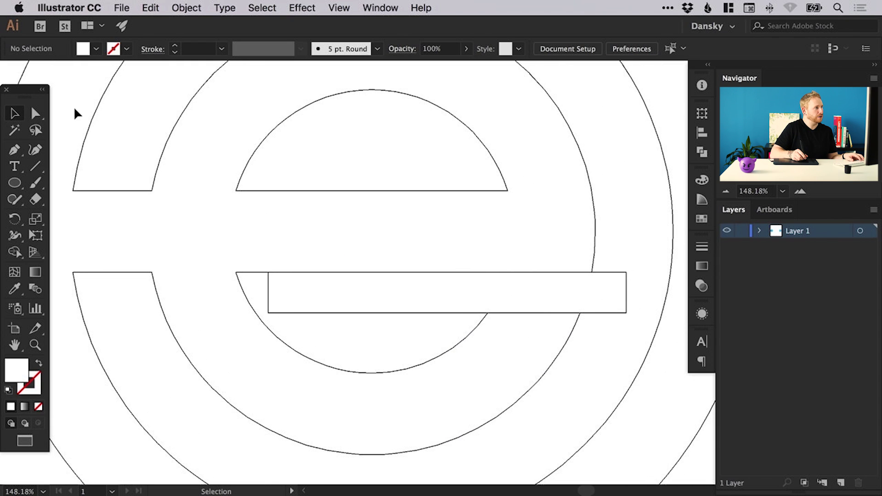
Delete the stray rectangle's anchor points until it is gone, then deselect
left_click(35, 113)
left_click_drag(281, 323, 263, 309)
left_click(262, 265)
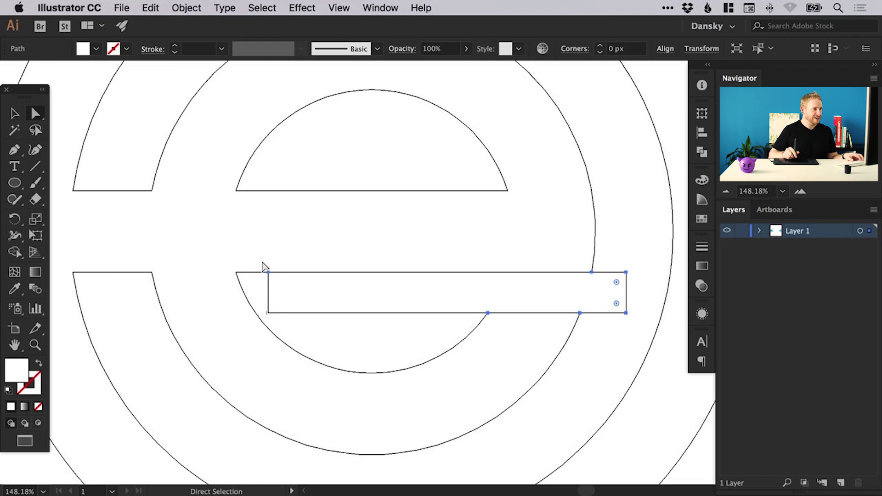
left_click_drag(621, 331, 621, 333)
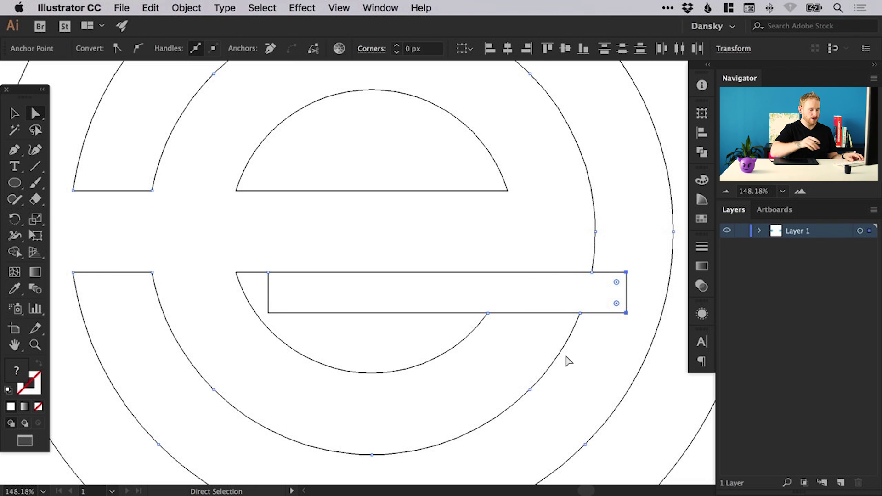
key("Delete")
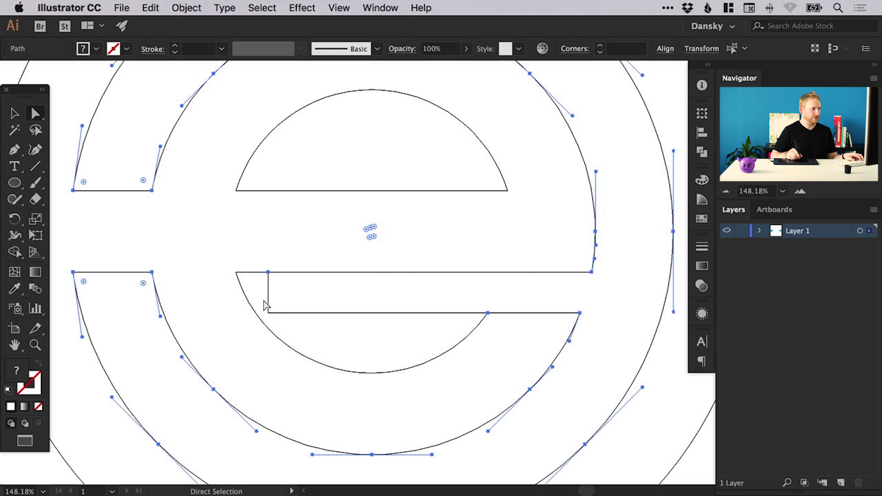
left_click_drag(277, 318, 277, 317)
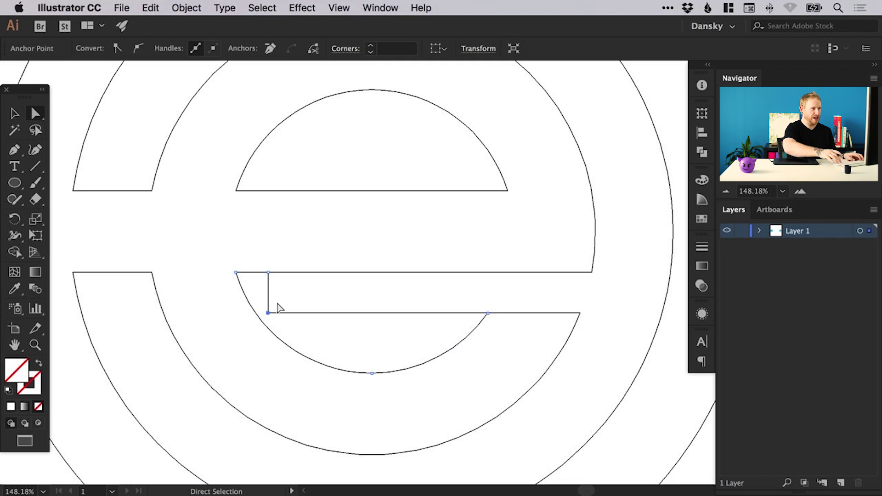
key("Delete")
key("v")
left_click(410, 303)
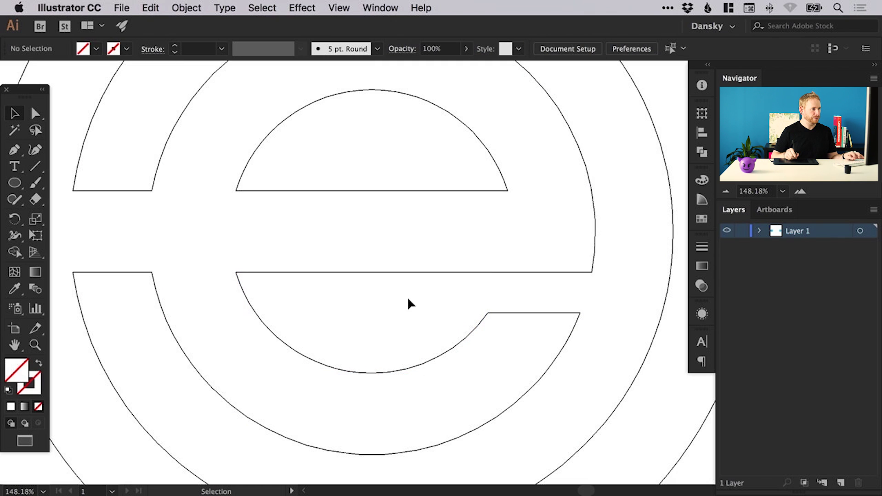
Zoom far into the crossbar's edge to locate the small step
left_click_drag(345, 231, 592, 340)
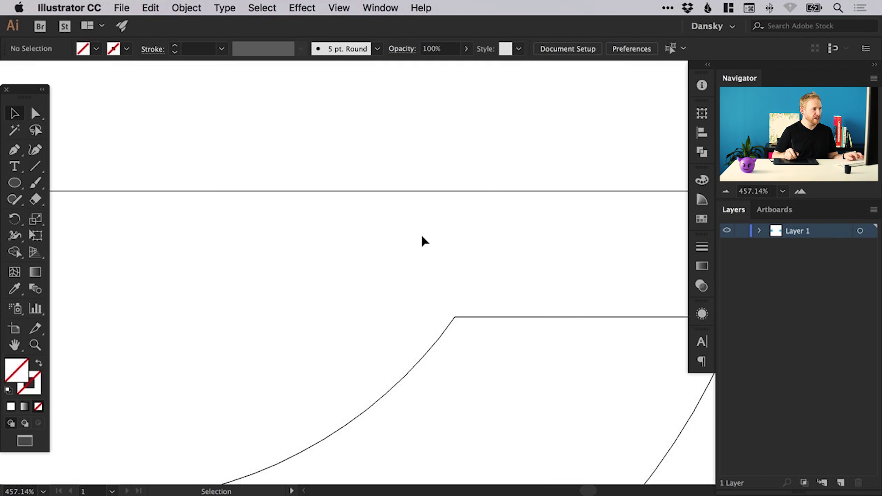
left_click_drag(443, 248, 504, 265)
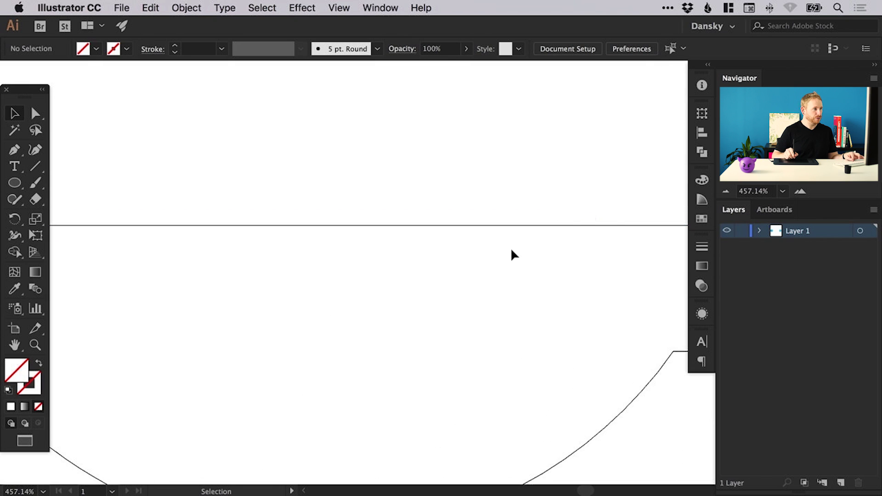
key("super+minus")
key("super+minus")
key("super+minus")
key("z")
left_click_drag(226, 220, 313, 271)
left_click_drag(281, 211, 400, 293)
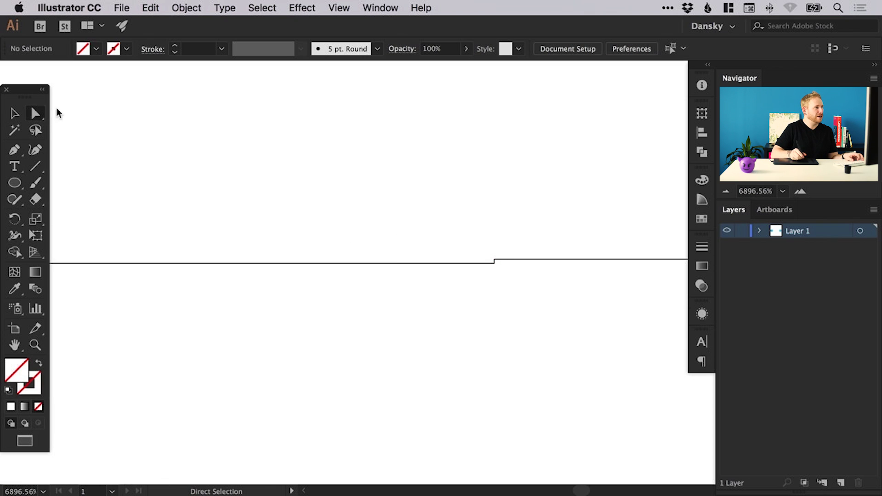
left_click_drag(494, 261, 496, 266)
key("space")
left_click_drag(210, 289, 320, 254)
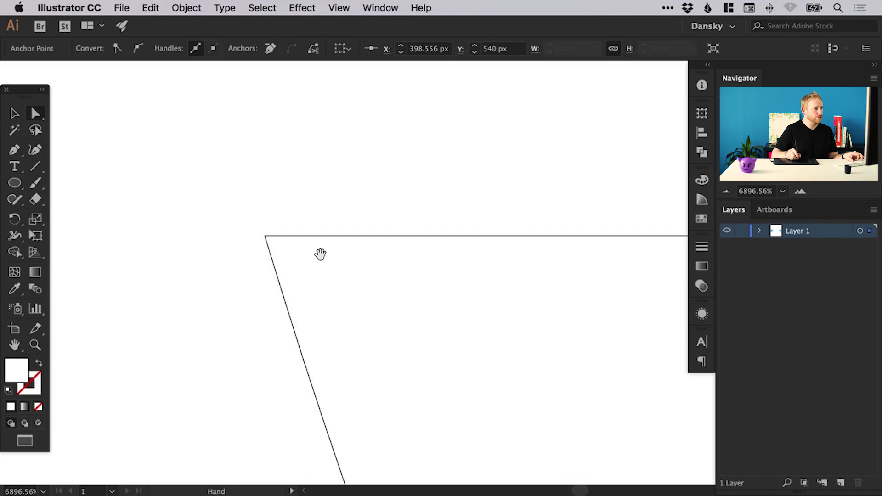
Drag the offset lower anchor up level with its neighbour to remove the step
left_click(269, 237)
key("space")
left_click_drag(516, 262, 206, 237)
left_click_drag(262, 248, 115, 237)
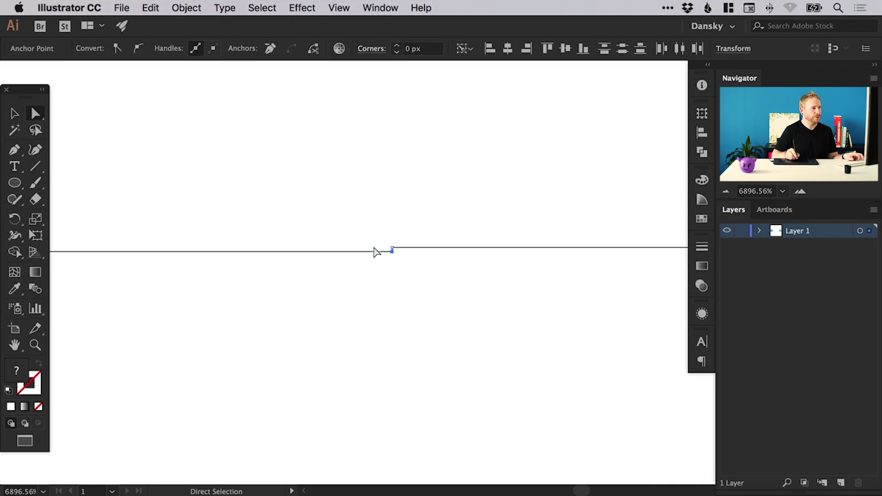
key("z")
left_click_drag(362, 228, 423, 248)
left_click_drag(530, 317, 368, 185)
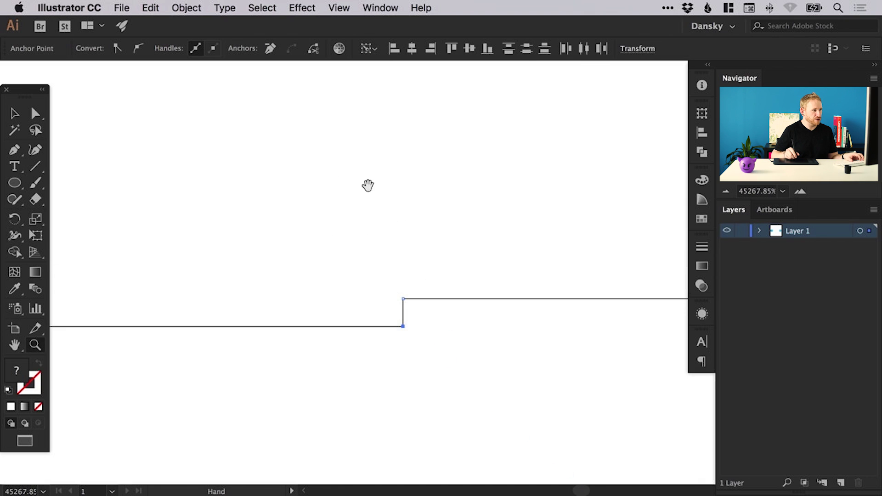
key("a")
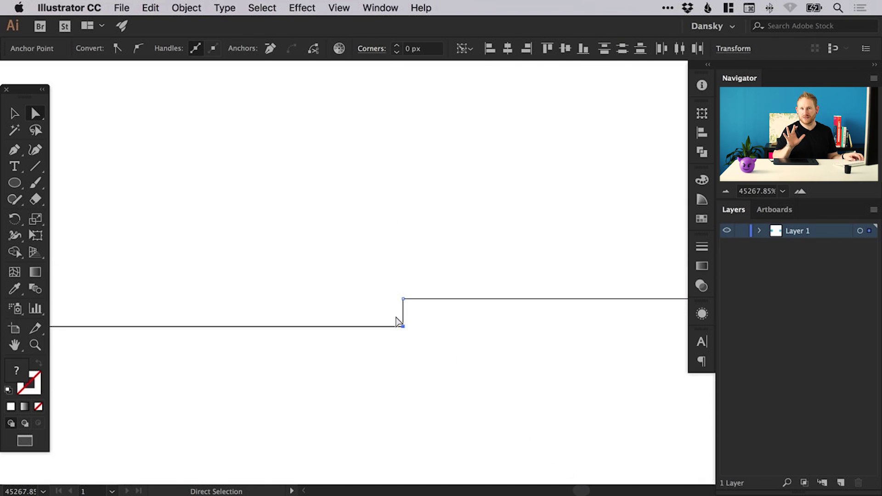
left_click_drag(404, 327, 403, 304)
key("Escape")
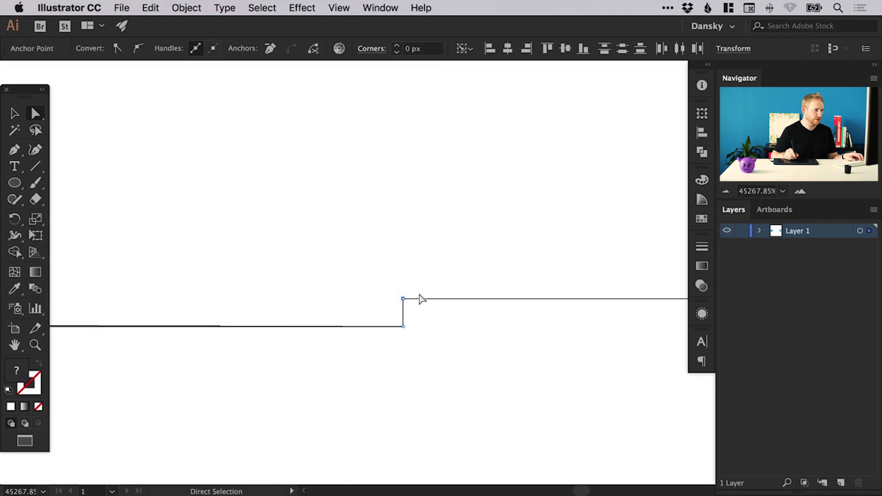
left_click_drag(403, 326, 403, 299)
Zoom in on the left corner and move its point up to align the lines
key("super+minus")
key("super+minus")
key("super+minus")
key("super+minus")
key("super+minus")
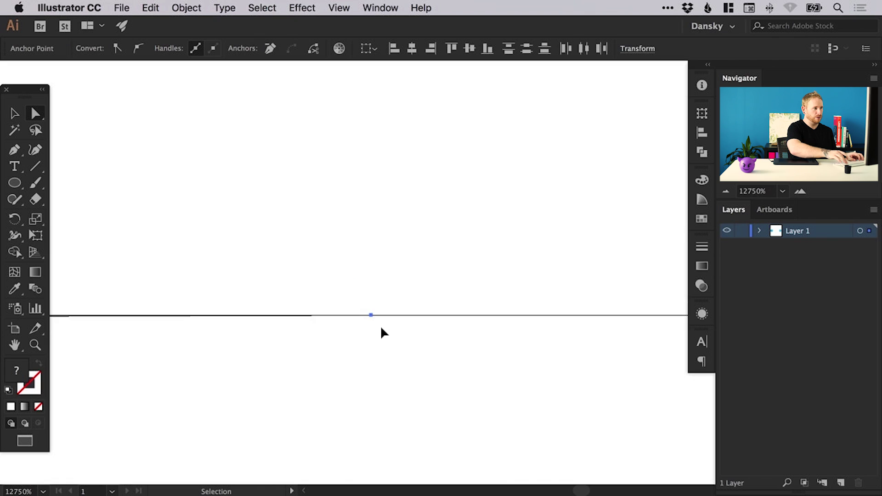
key("z")
left_click_drag(82, 259, 110, 283)
left_click_drag(391, 163, 391, 148)
left_click(380, 187)
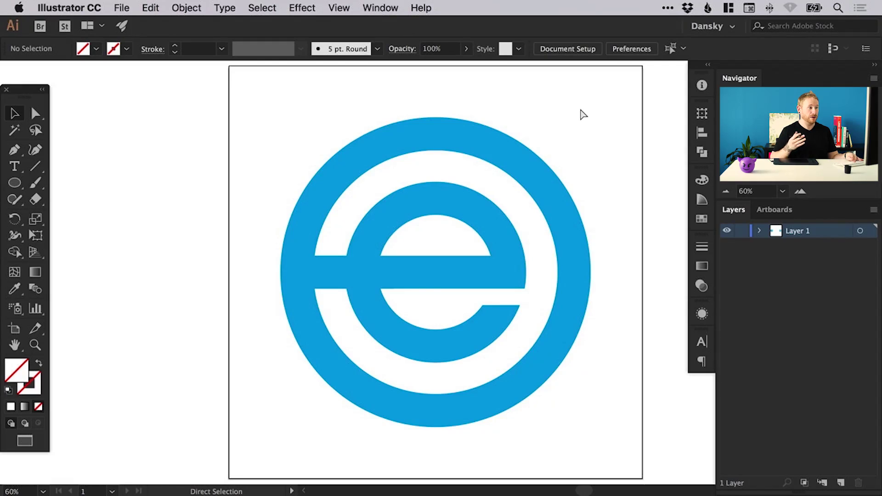
key("super+y")
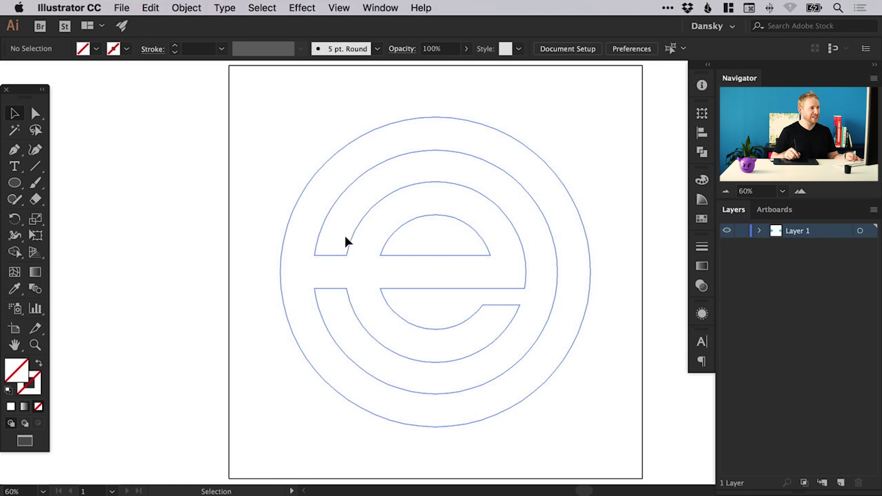
key("super+y")
left_click_drag(394, 283, 321, 297)
key("super+z")
left_click_drag(418, 275, 489, 222)
key("super+z")
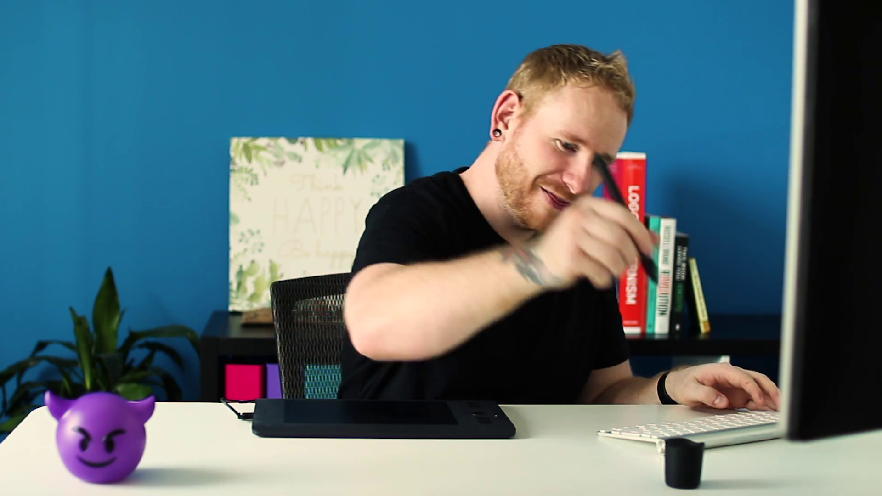